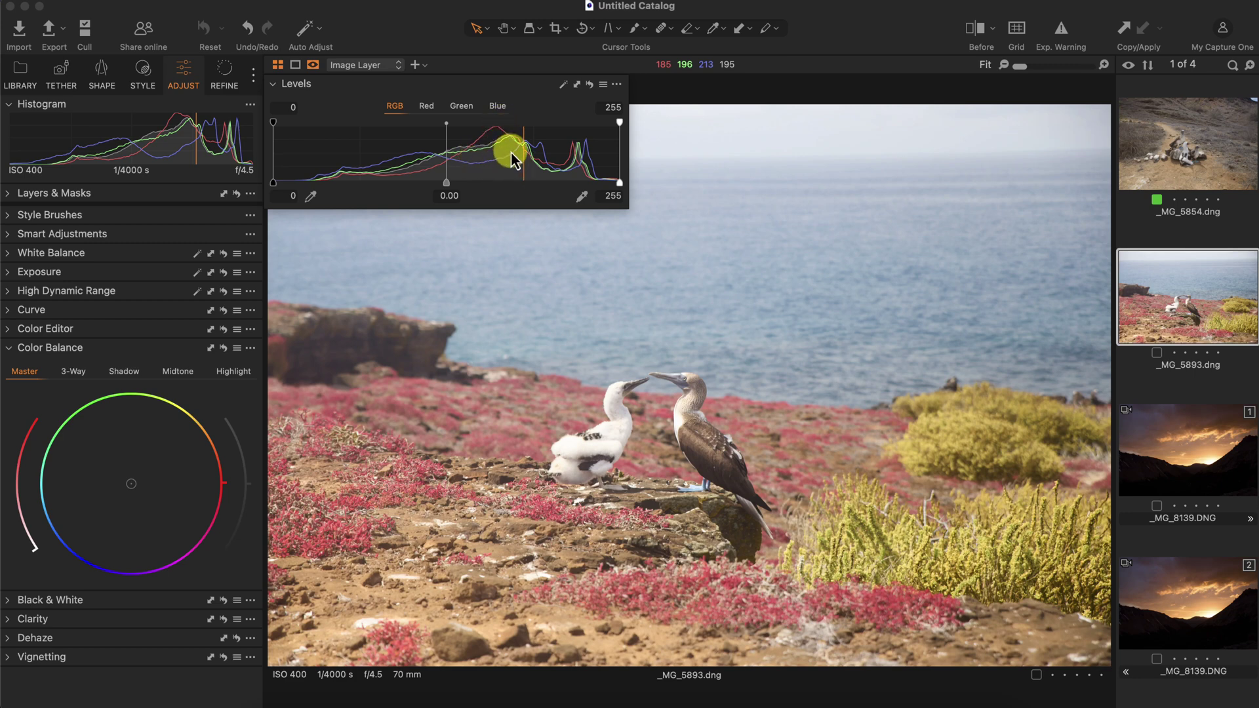
Step: Examine the Levels histogram in the Red, Green and Blue channels, and return to the combined RGB view
left_click(427, 105)
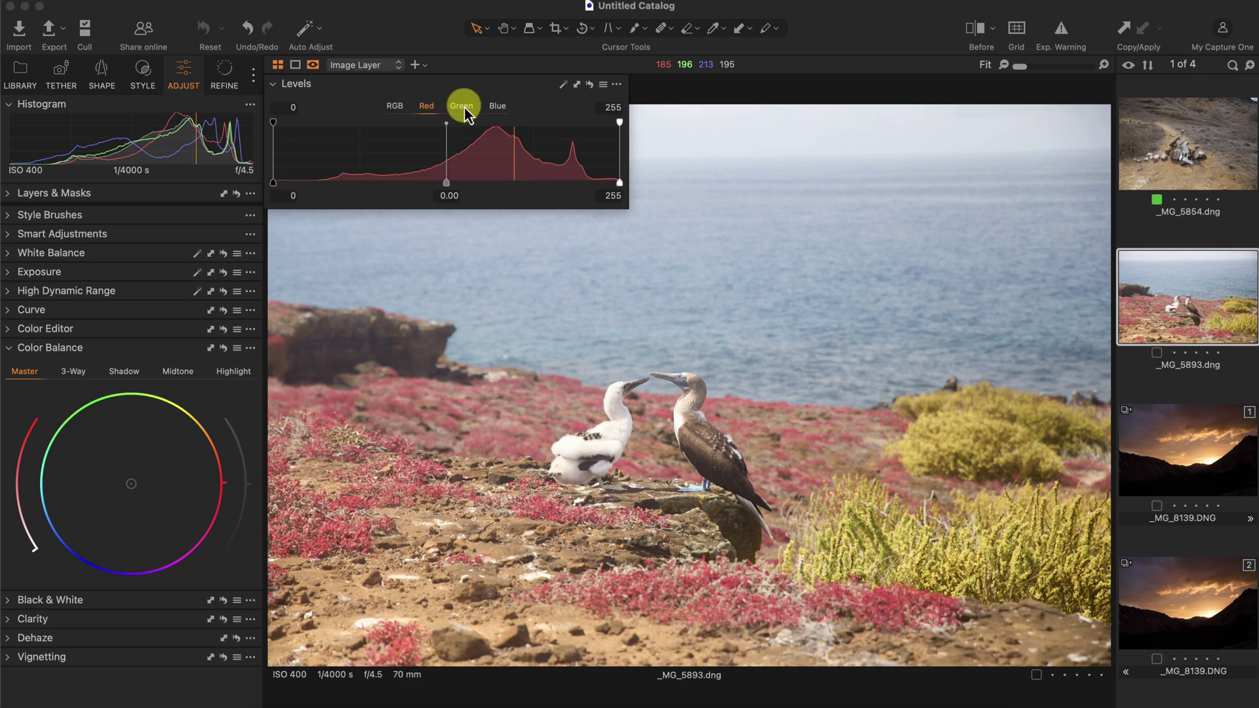
left_click(462, 105)
left_click(501, 110)
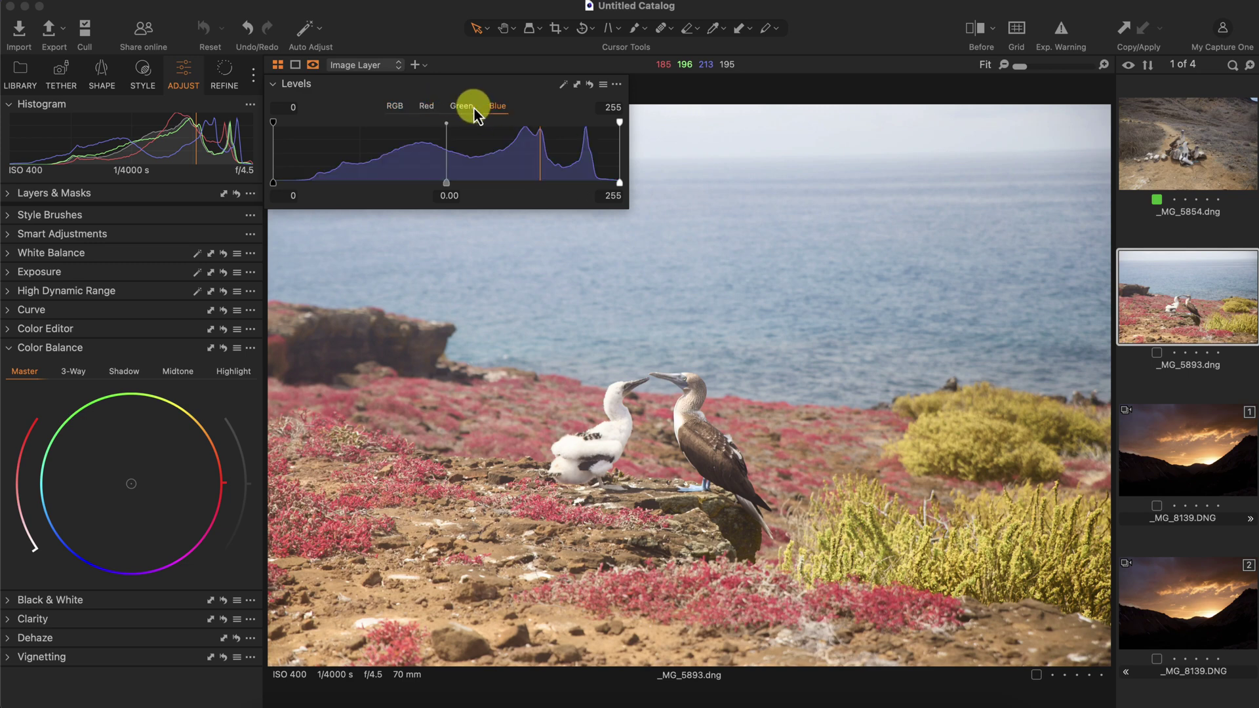
left_click(395, 106)
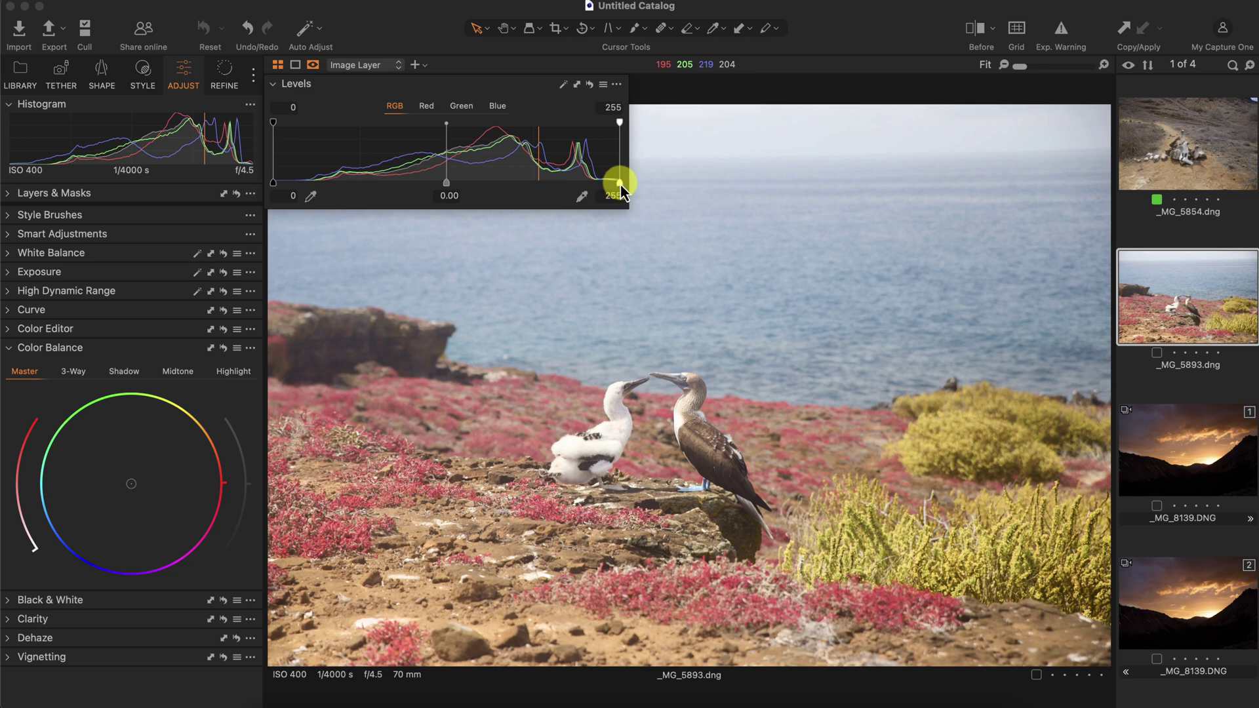
left_click(621, 125)
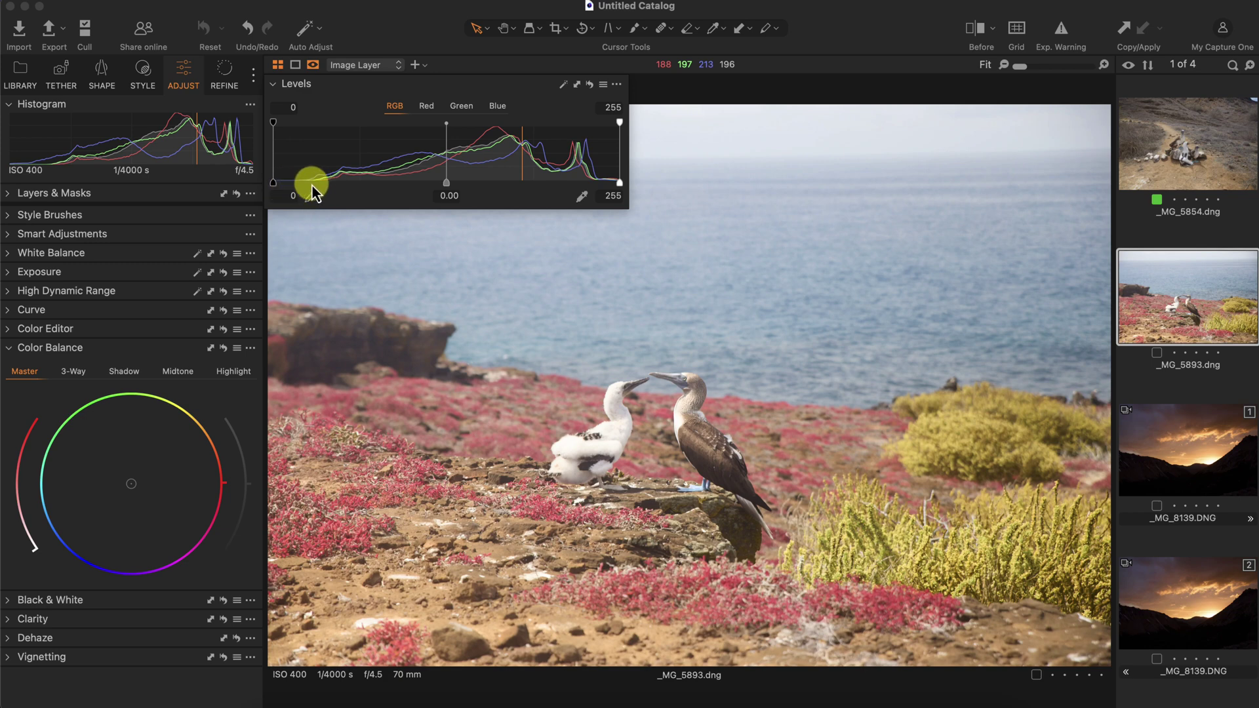
Step: Raise the RGB shadow input level to 32 and compare the photo before and after with the split view
left_click_drag(275, 185, 316, 188)
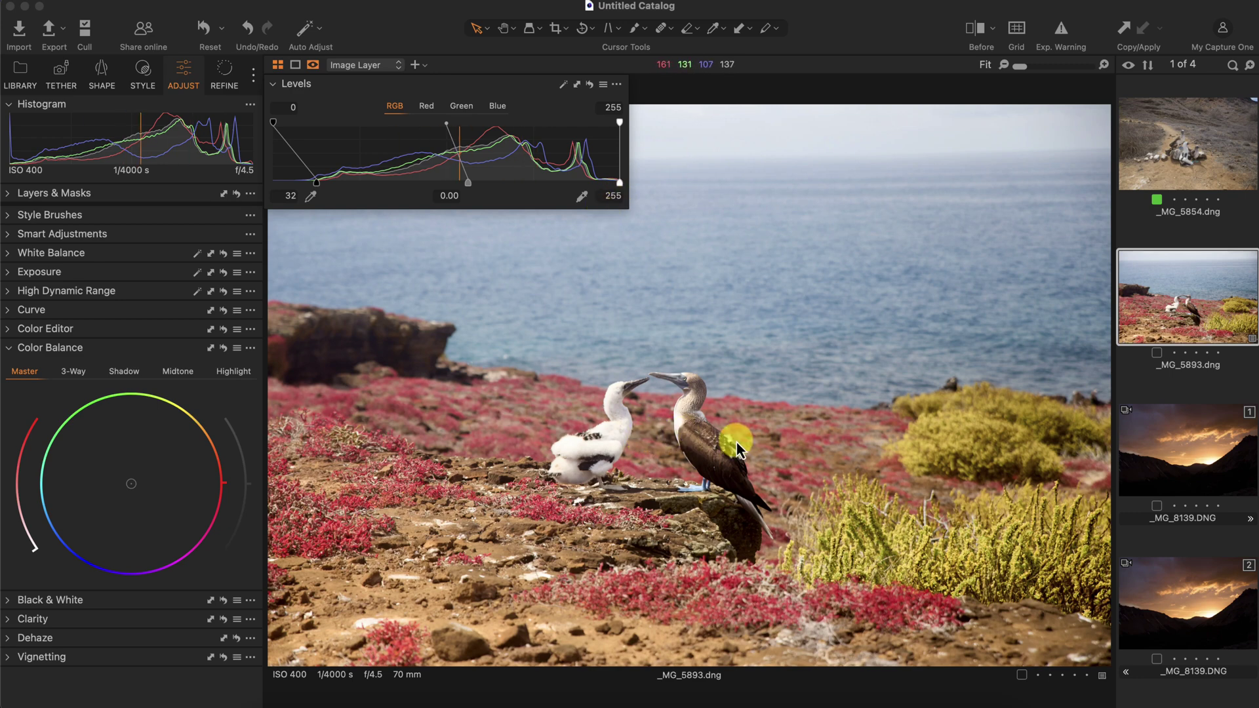
key("y")
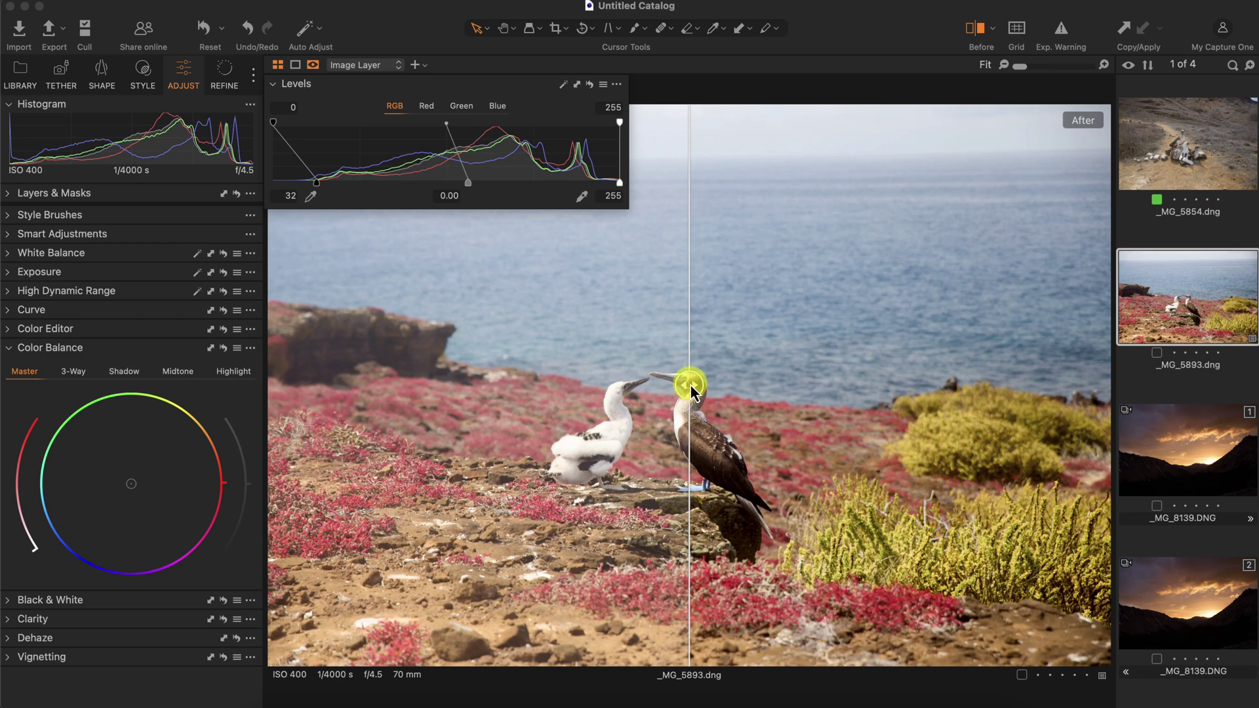
mouse_move(687, 382)
left_mouse_down()
mouse_move(390, 385)
mouse_move(726, 387)
mouse_move(696, 385)
left_mouse_up()
key("y")
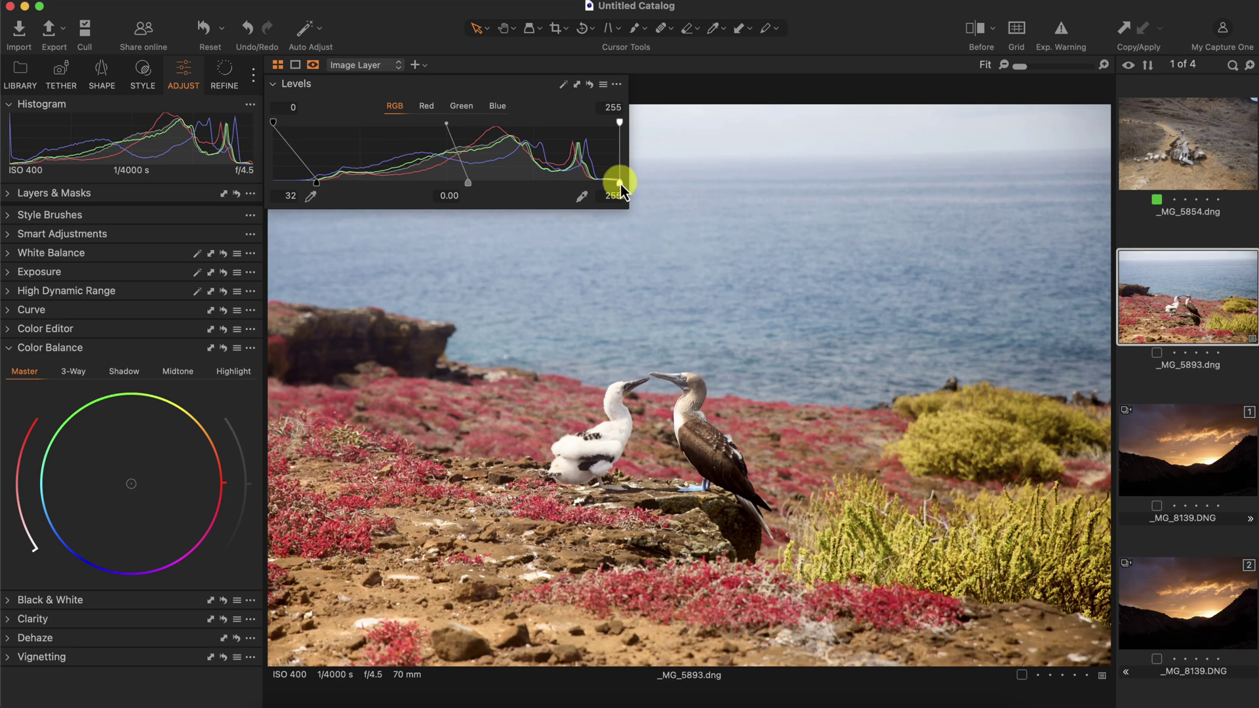
Step: Reset the Levels adjustment and auto-adjust the levels of the seaside bird photo
mouse_move(620, 185)
left_mouse_down()
mouse_move(599, 184)
mouse_move(624, 186)
left_mouse_up()
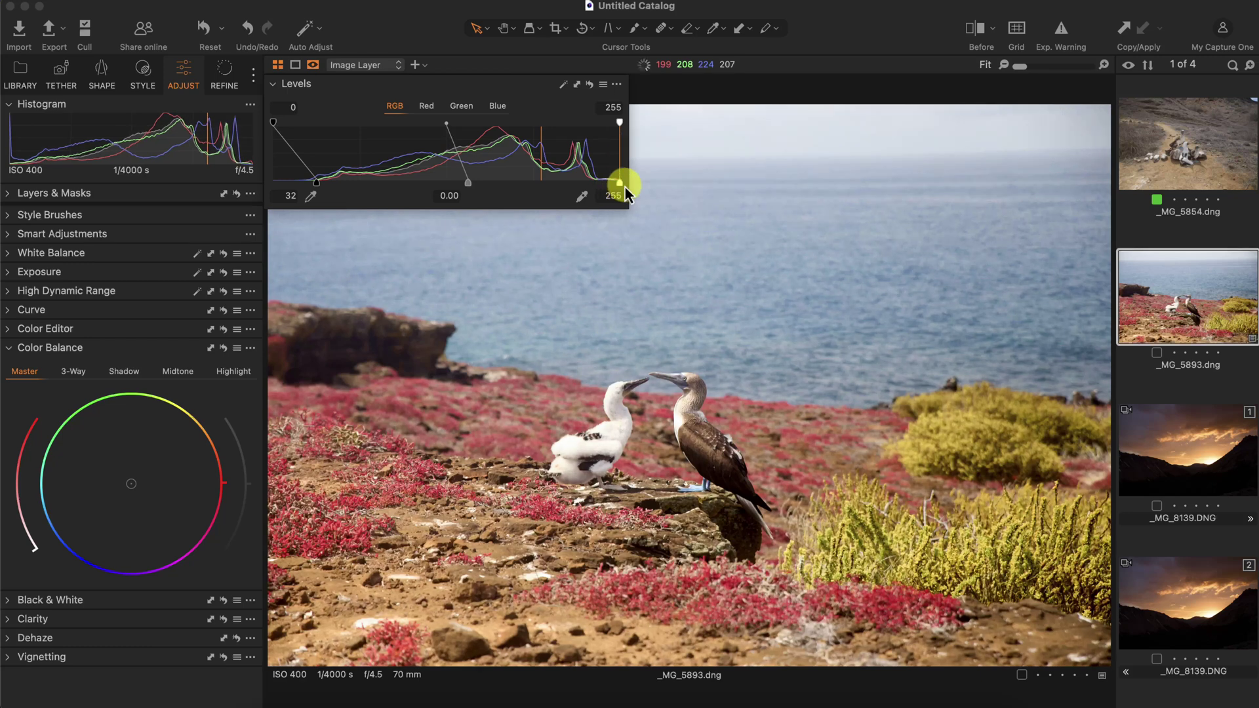
left_click(589, 85)
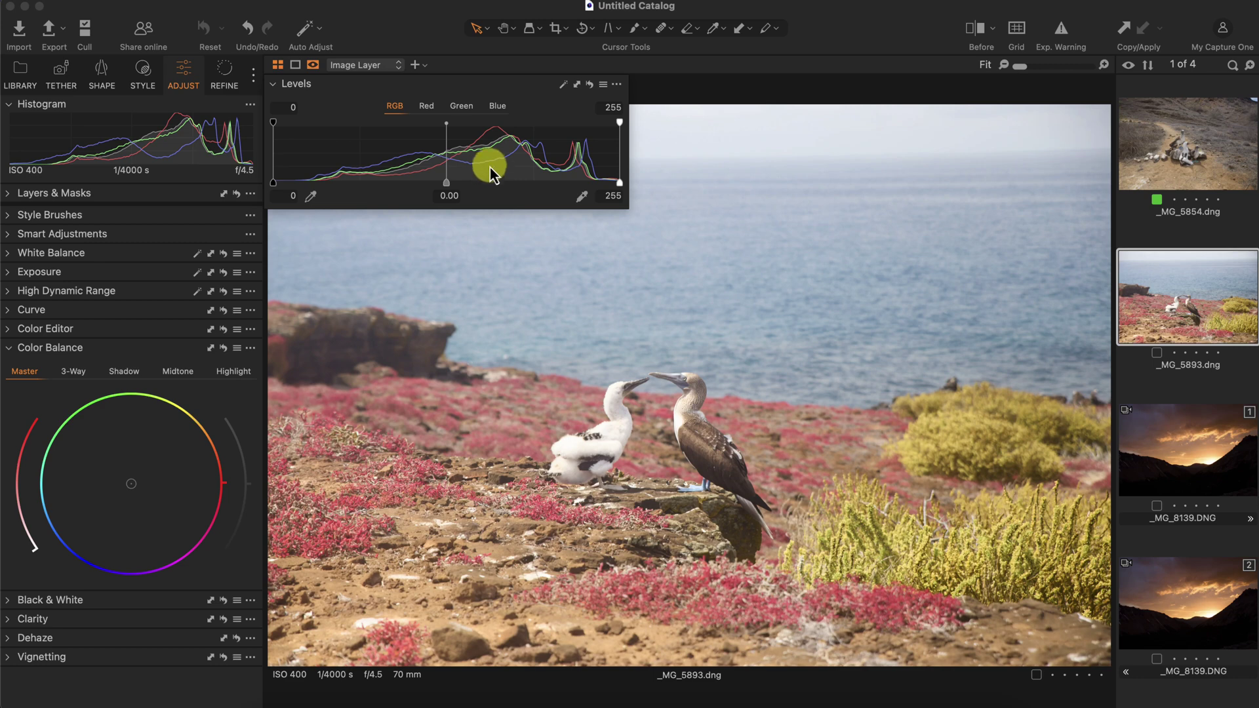
left_click(563, 85)
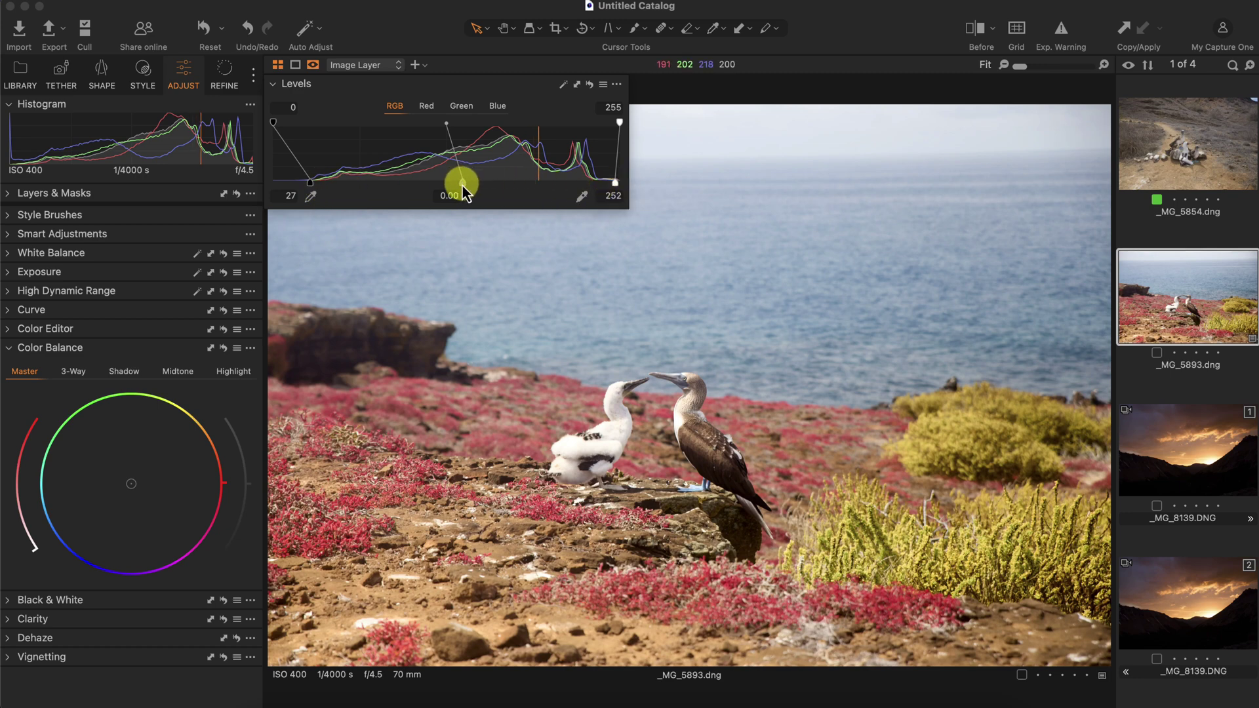
Step: Try the midtone level at -0.43 and at 0.48, and reset the midtone to its default
left_click_drag(462, 184, 527, 185)
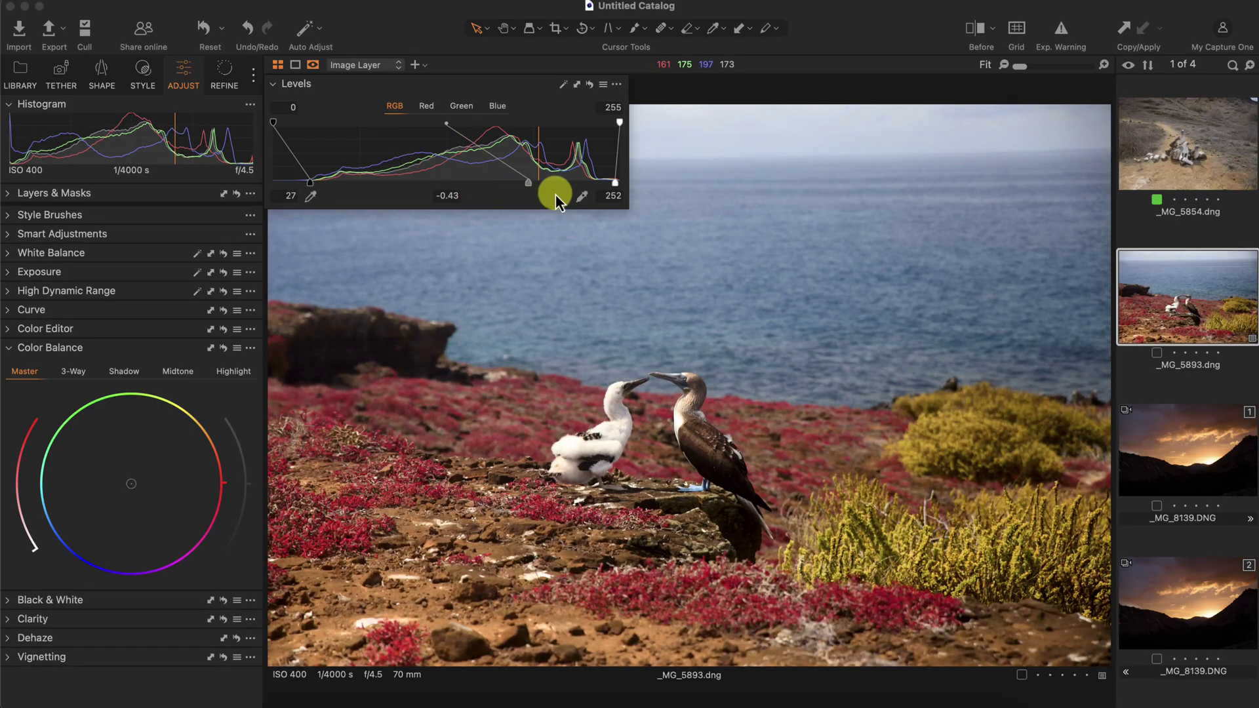
left_click_drag(528, 184, 389, 183)
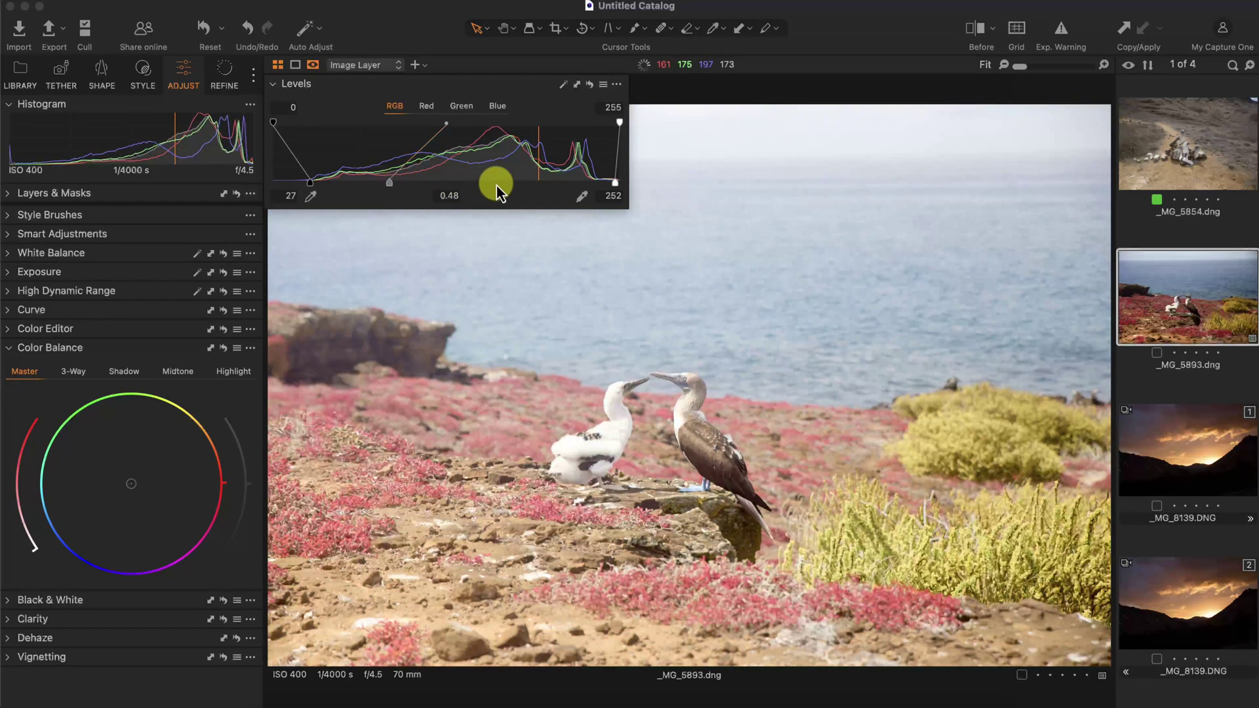
double_click(392, 187)
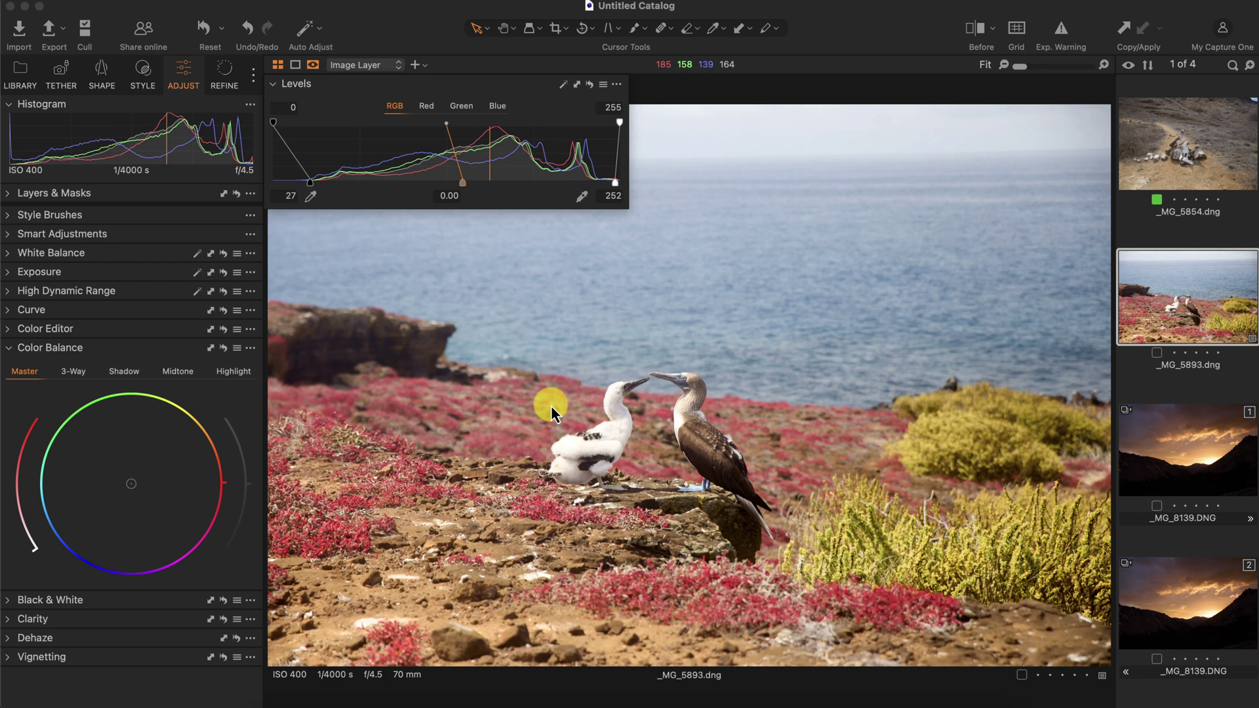
Step: Show the exposure warning, and set the highlight input level to 255 and the highlight output level to 241
key("super+e")
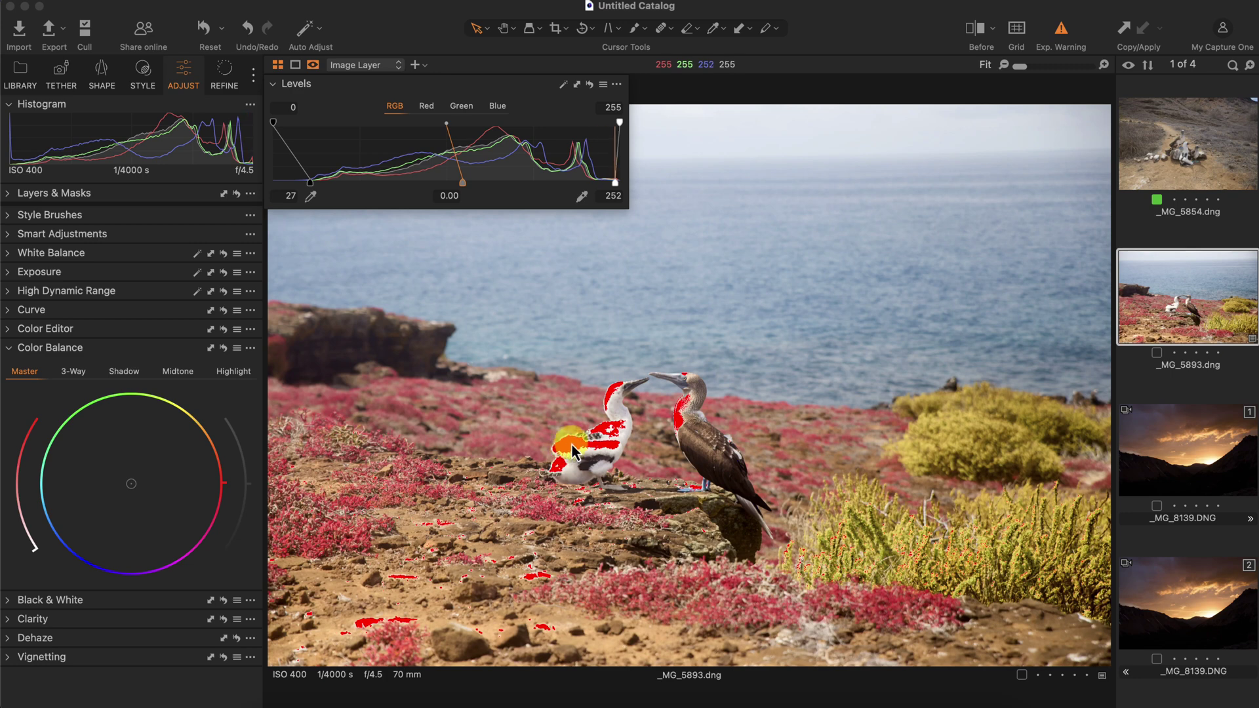
left_click_drag(612, 185, 655, 195)
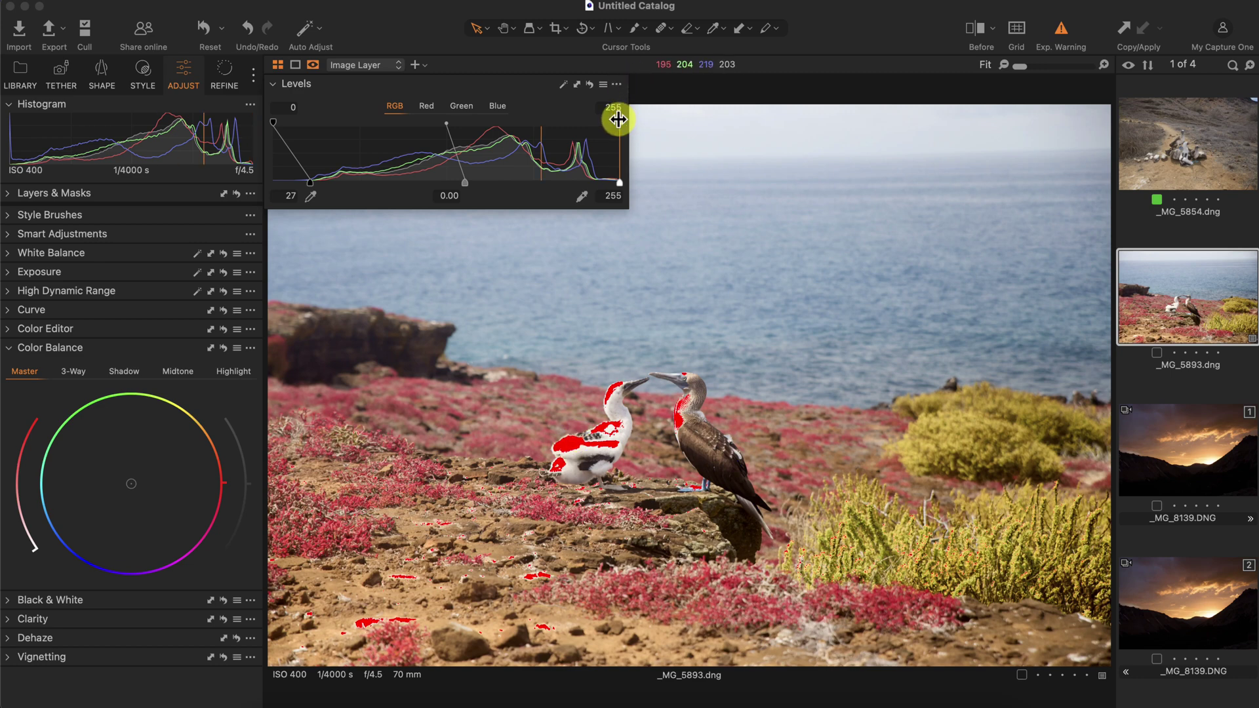
left_click_drag(618, 118, 603, 121)
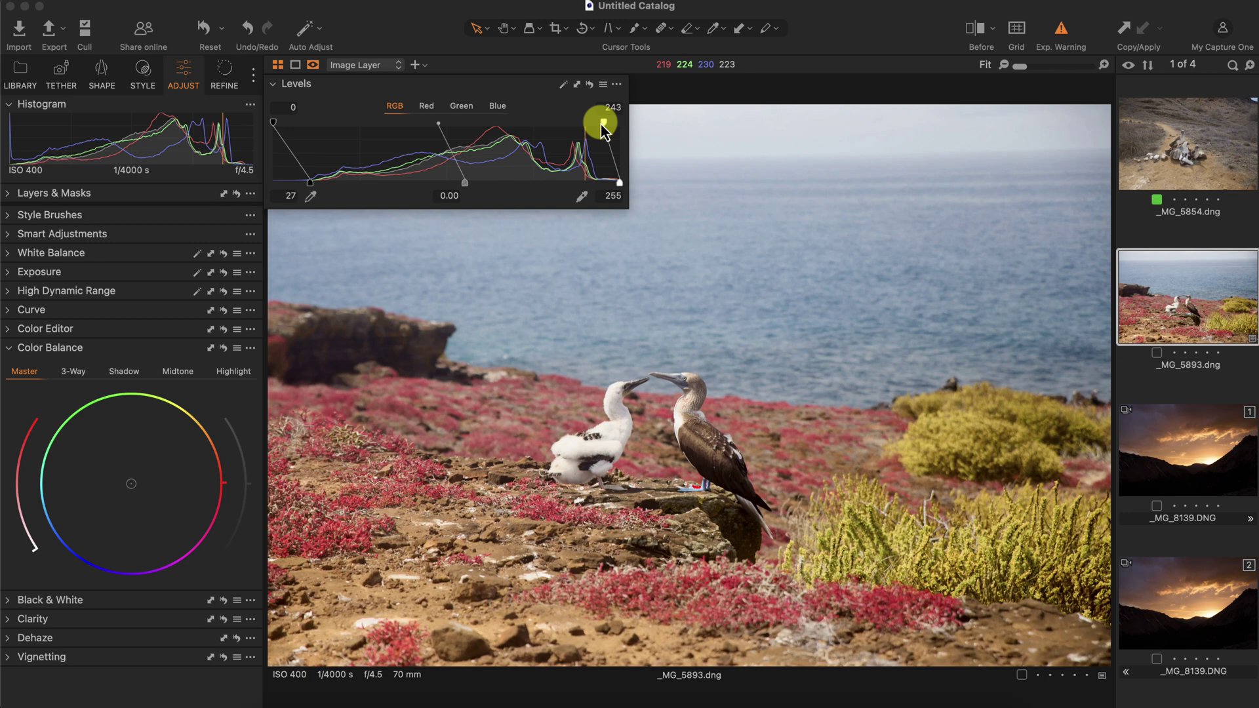
left_click_drag(601, 124, 603, 134)
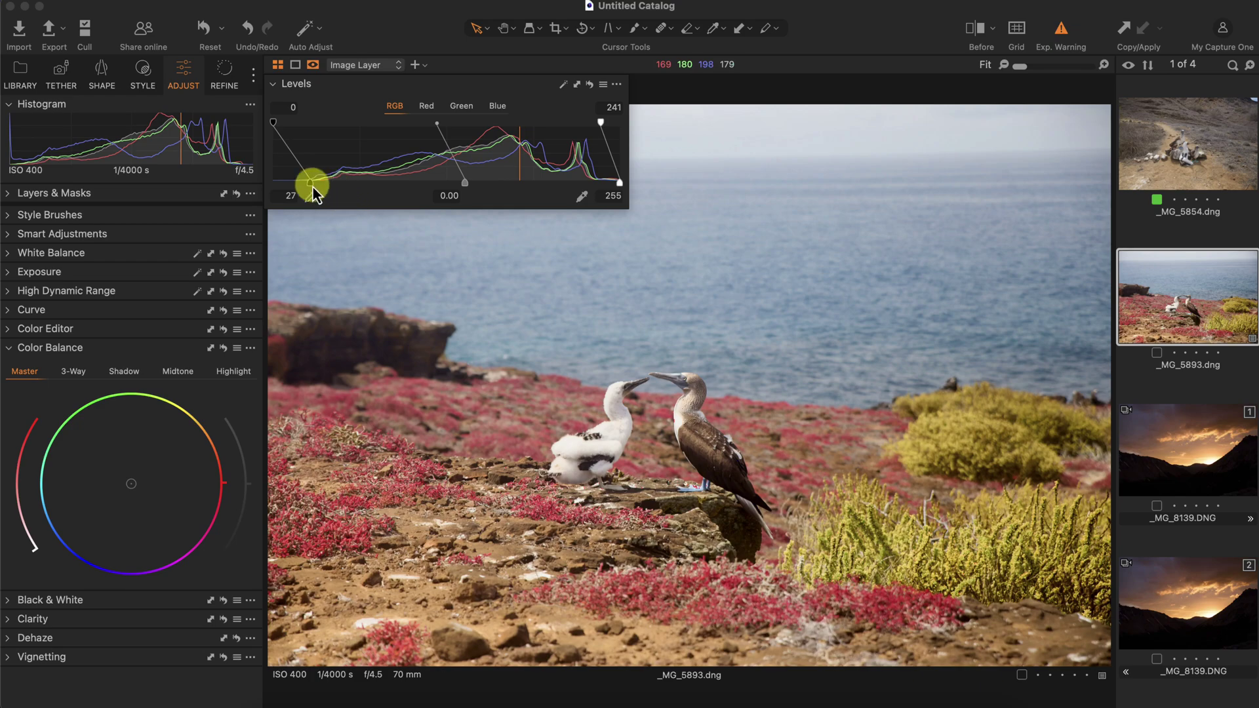
Step: Set the shadow input level to 53 and the highlight output level to 230
left_click_drag(311, 186, 345, 191)
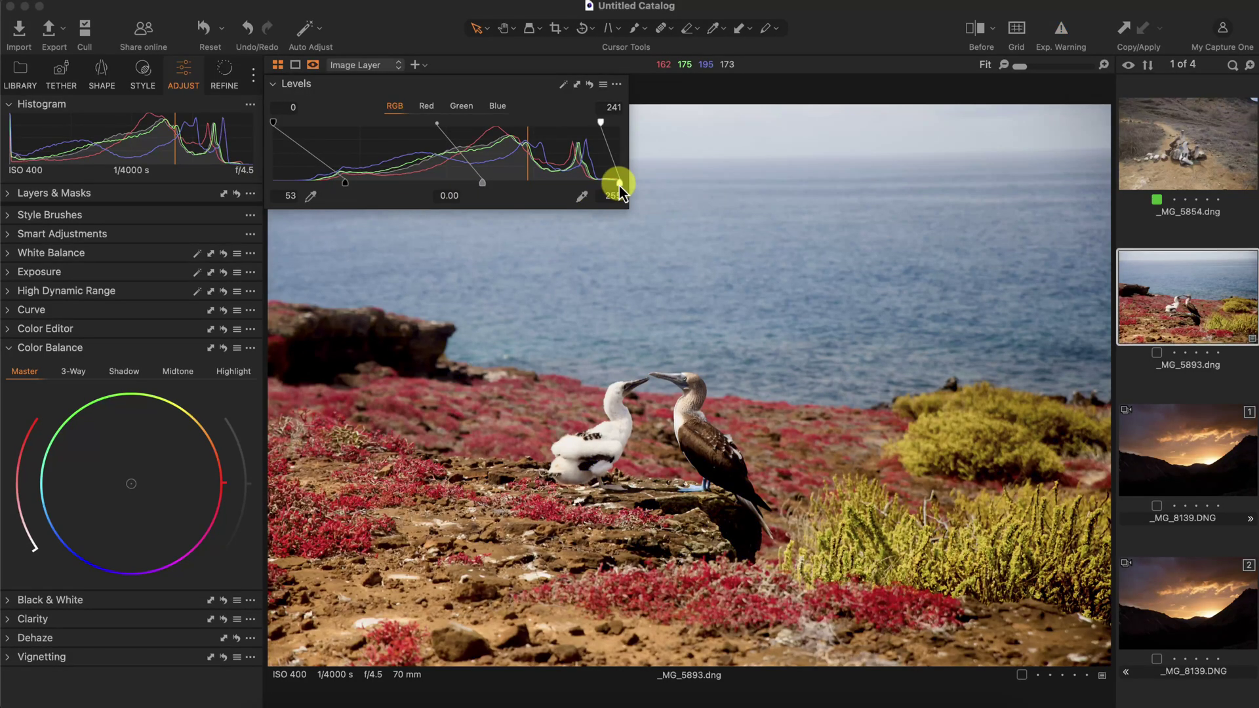
mouse_move(619, 183)
left_mouse_down()
mouse_move(439, 191)
mouse_move(619, 186)
left_mouse_up()
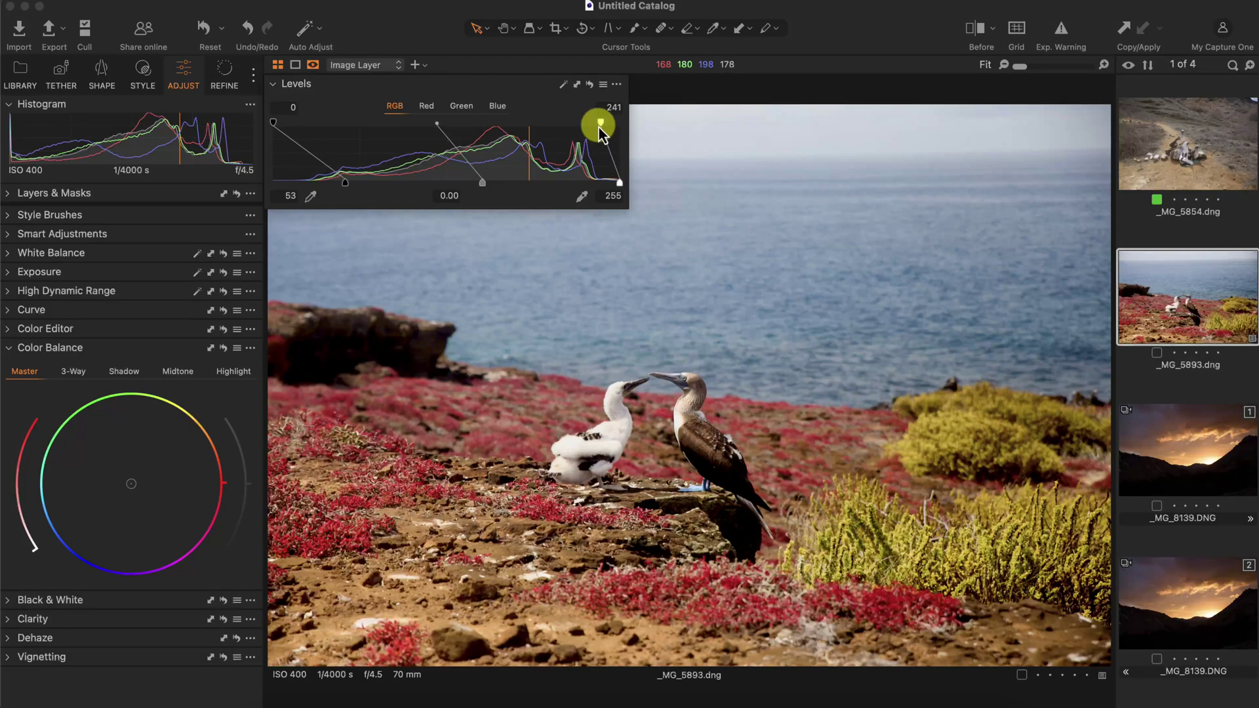
mouse_move(600, 124)
left_mouse_down()
mouse_move(365, 130)
mouse_move(585, 123)
left_mouse_up()
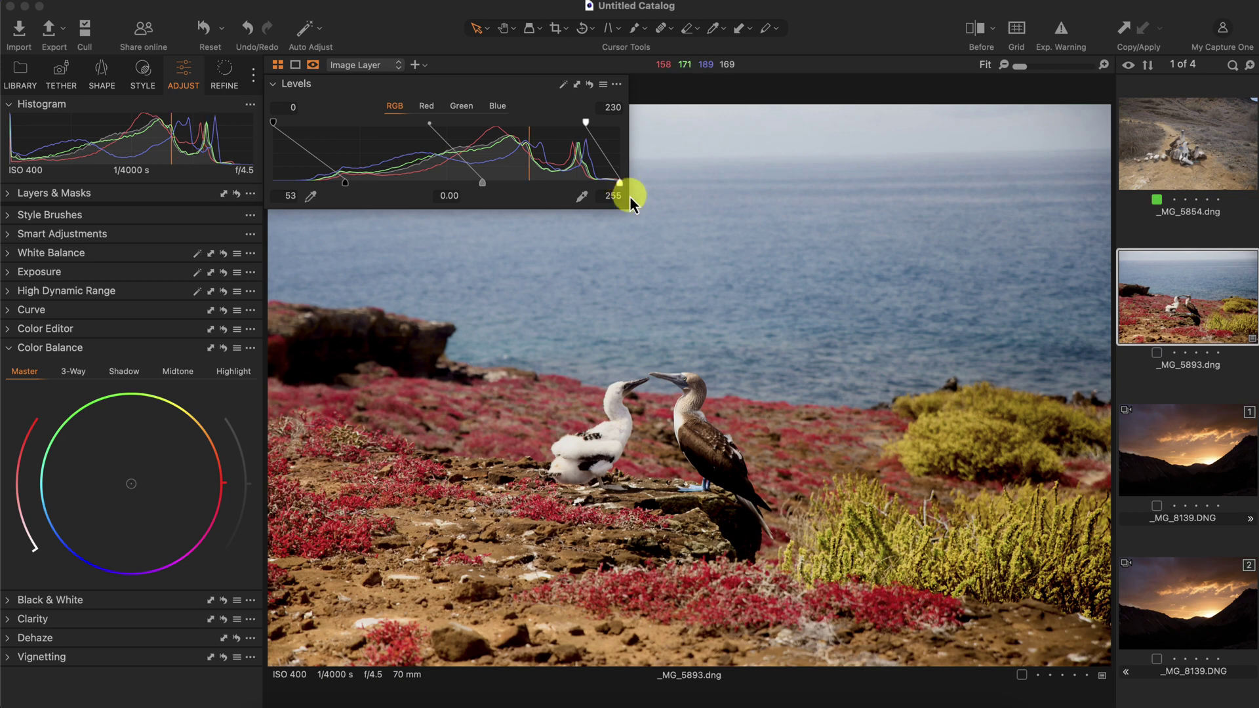
Step: Open photo _MG_5854.dng and set its highlight input level to 185 and its shadow input level to 18
left_click(1211, 135)
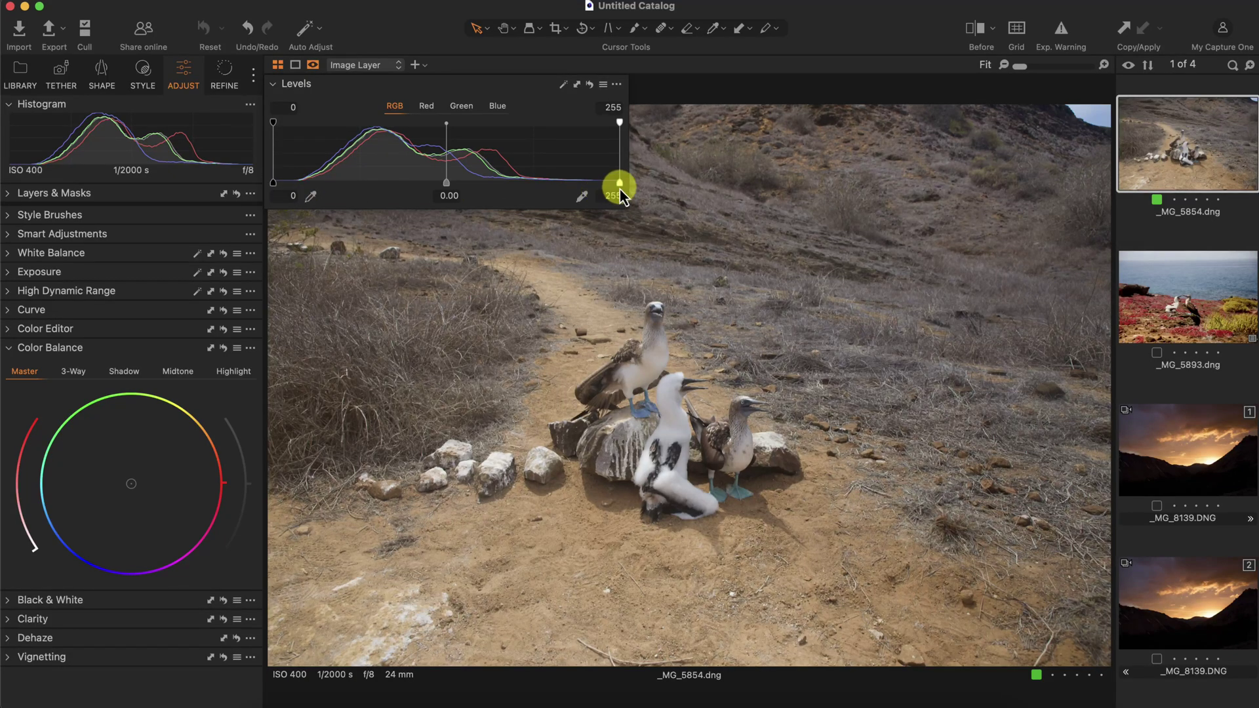
left_click_drag(619, 185, 520, 189)
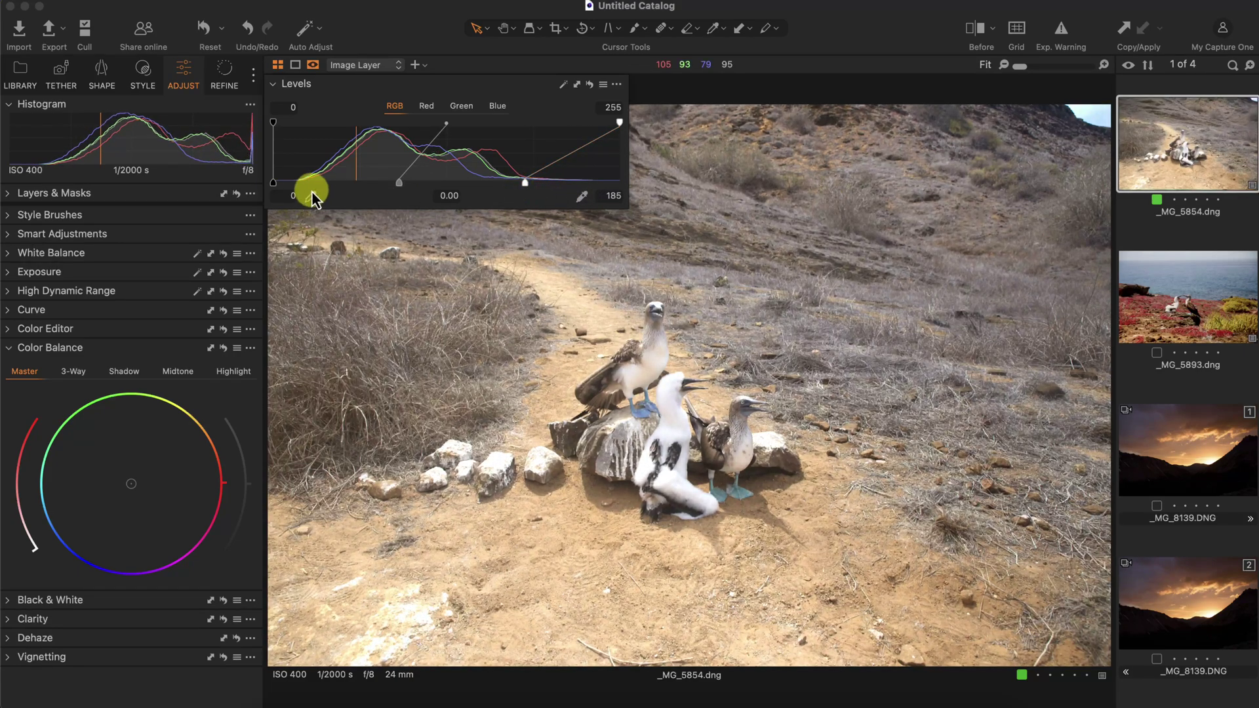
left_click_drag(274, 187, 314, 193)
Step: Compare the photo before and after the levels change across the birds, and look at the Exposure settings
key("y")
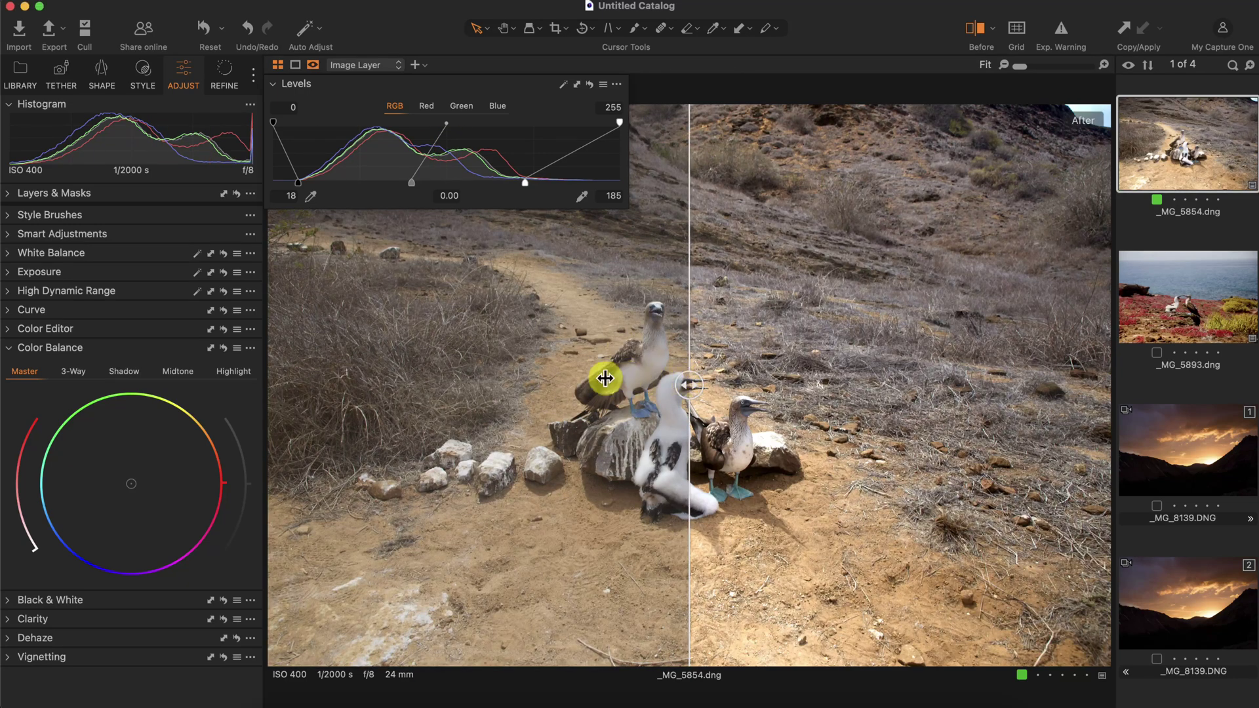
left_click_drag(690, 387, 662, 388)
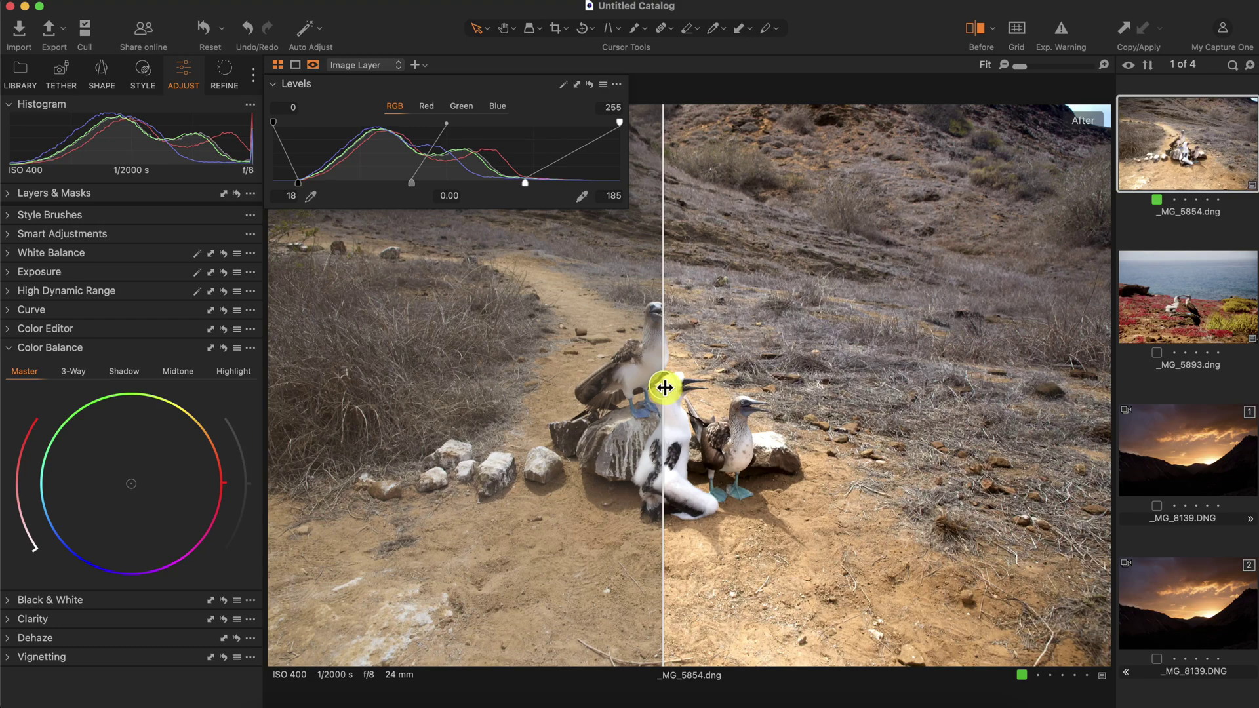
key("y")
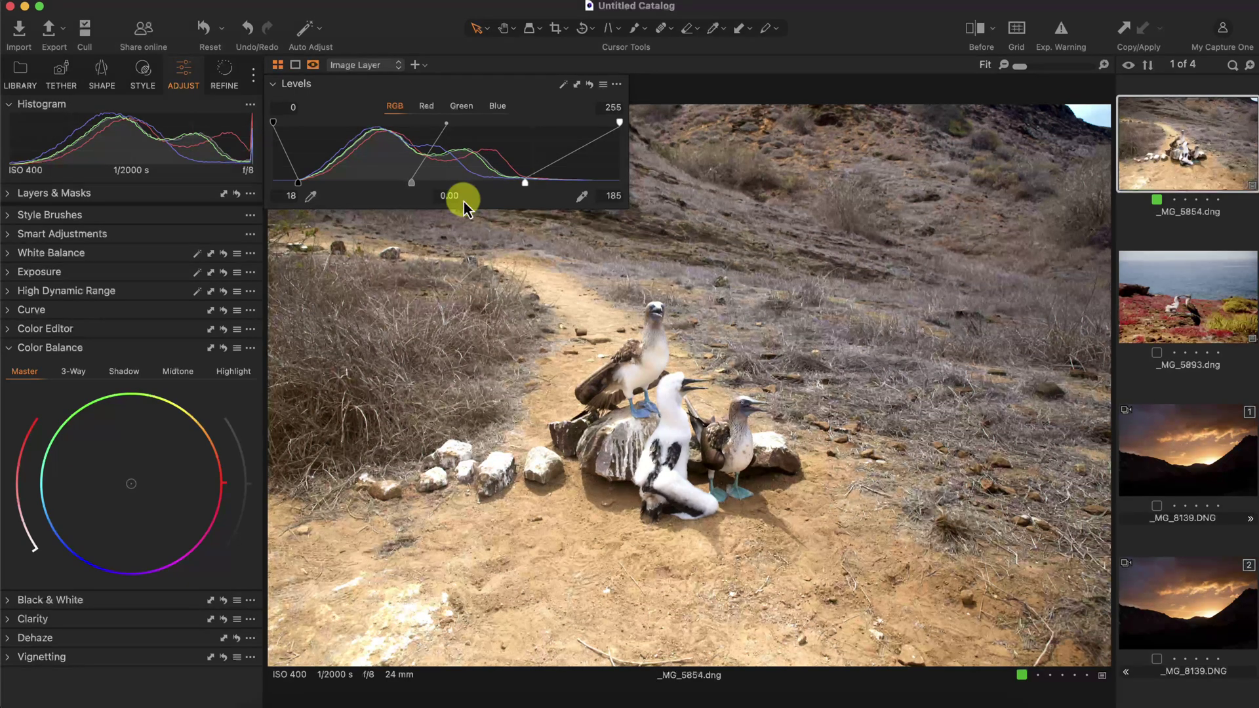
left_click(14, 275)
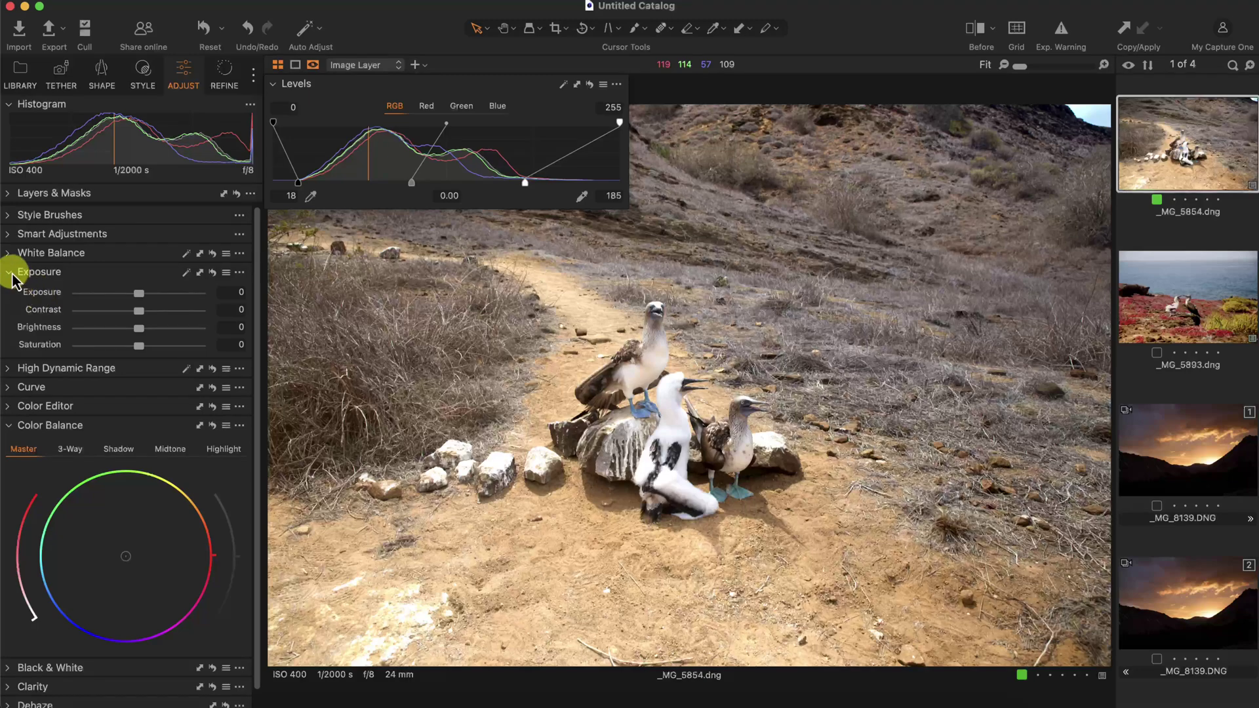
left_click(14, 274)
Step: Reset the levels, and sample the shadow point from the white chick's dark feathers and the highlight point from its white plumage
left_click(590, 84)
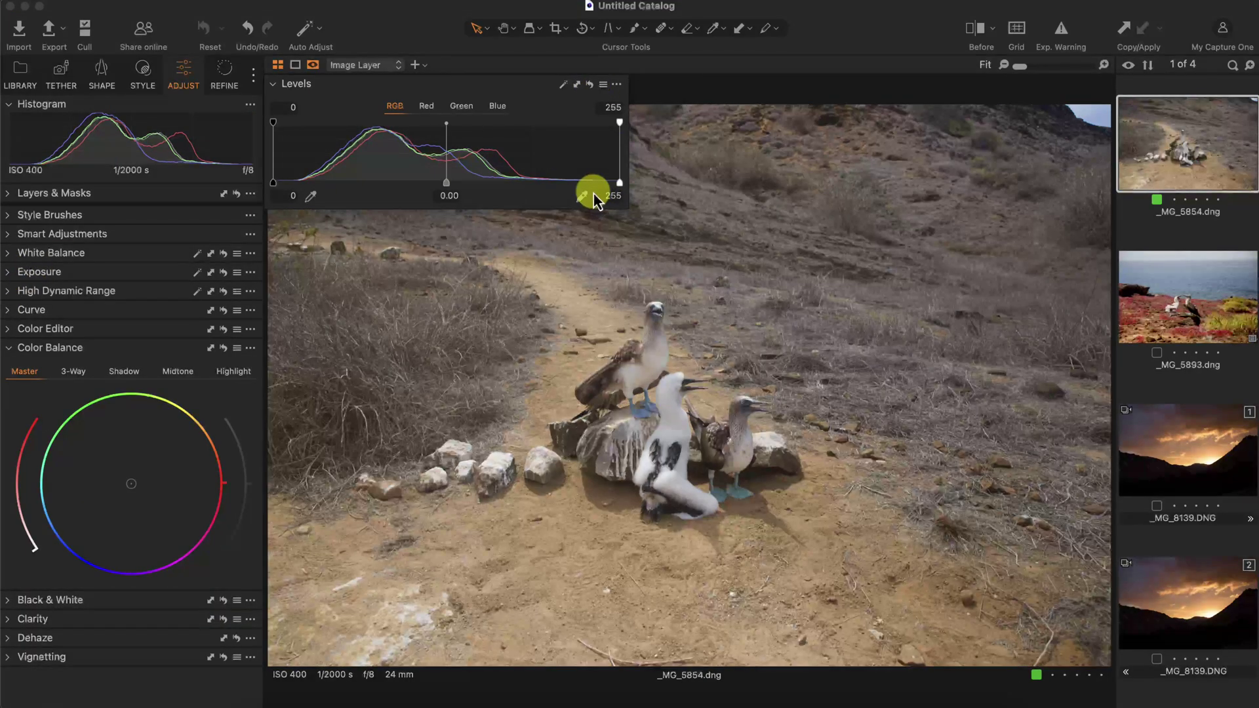
left_click(312, 198)
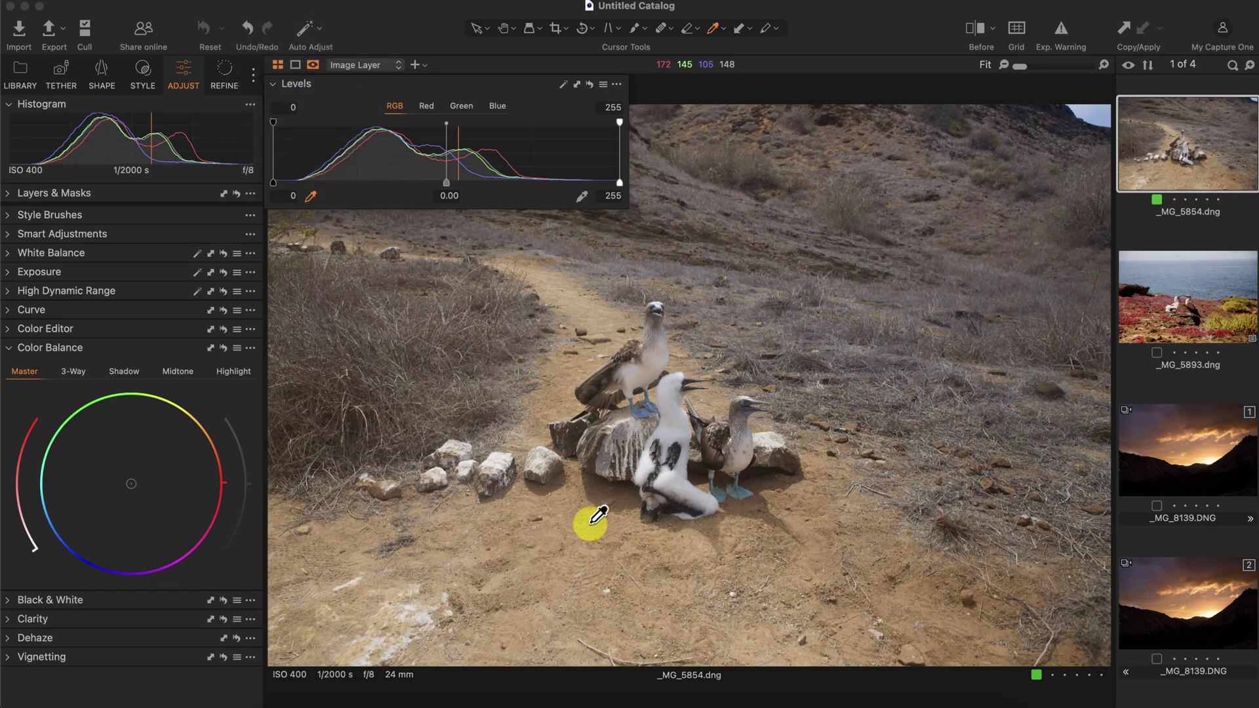
left_click(678, 502)
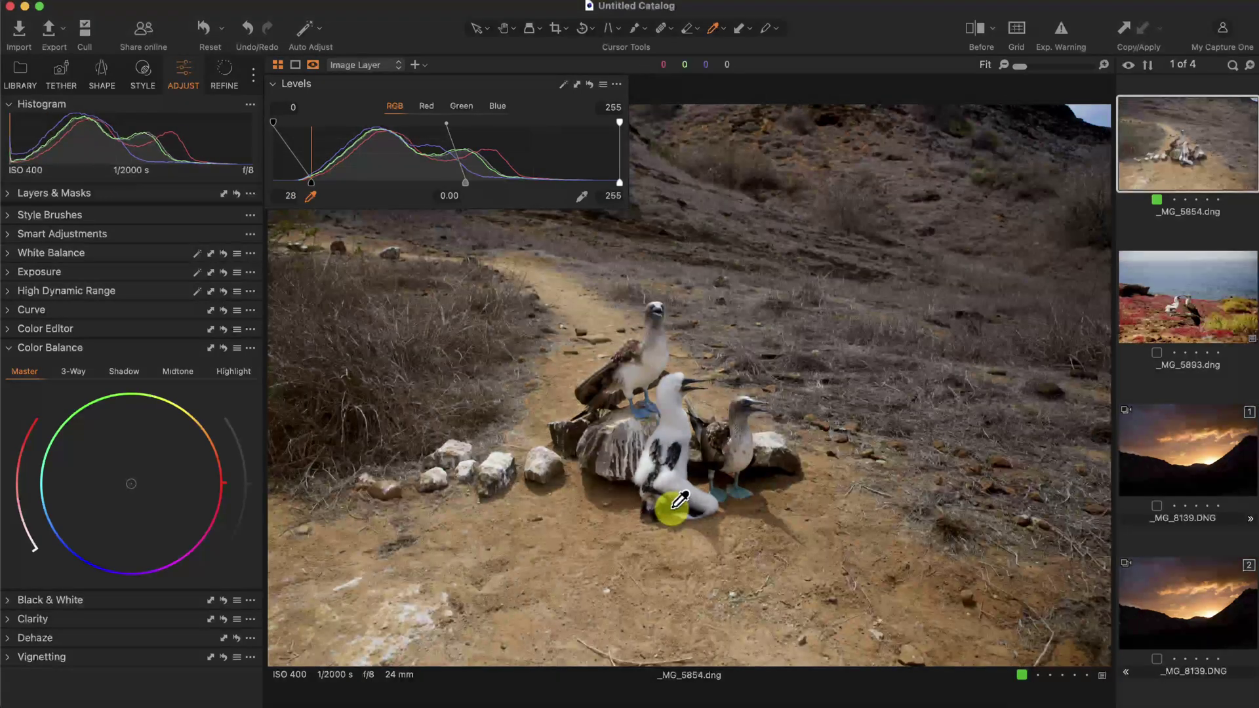
left_click(582, 198)
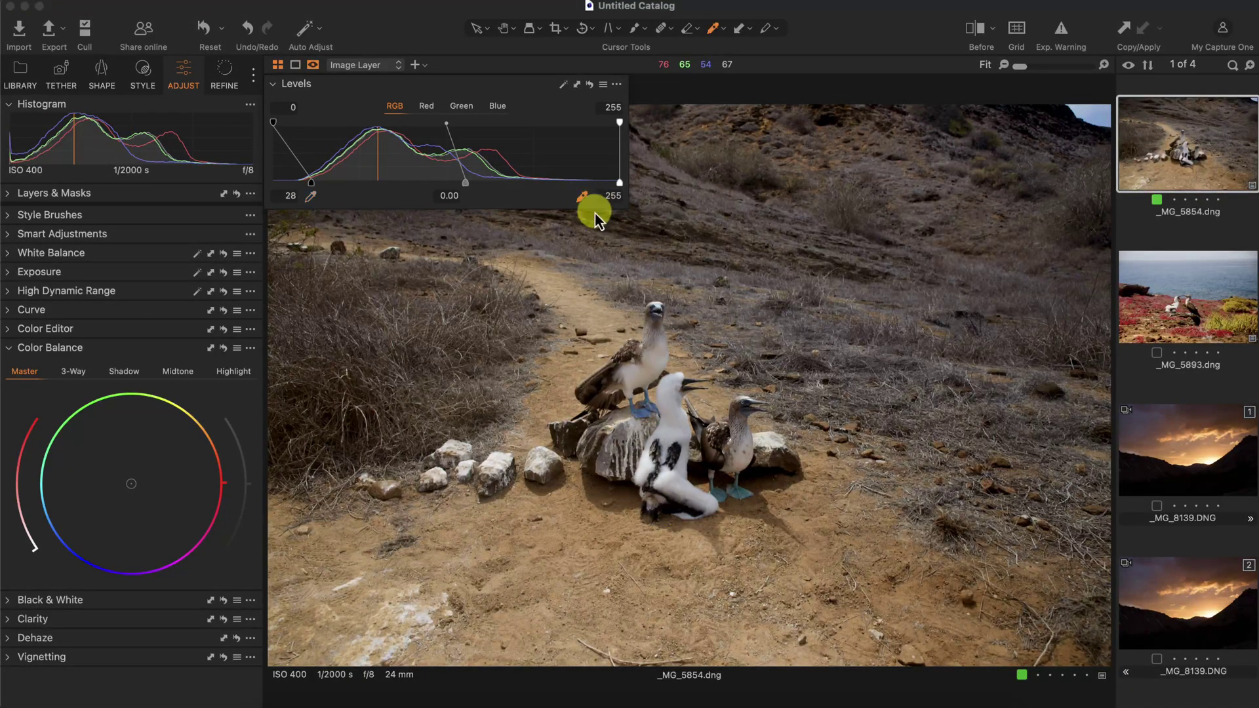
left_click(649, 465)
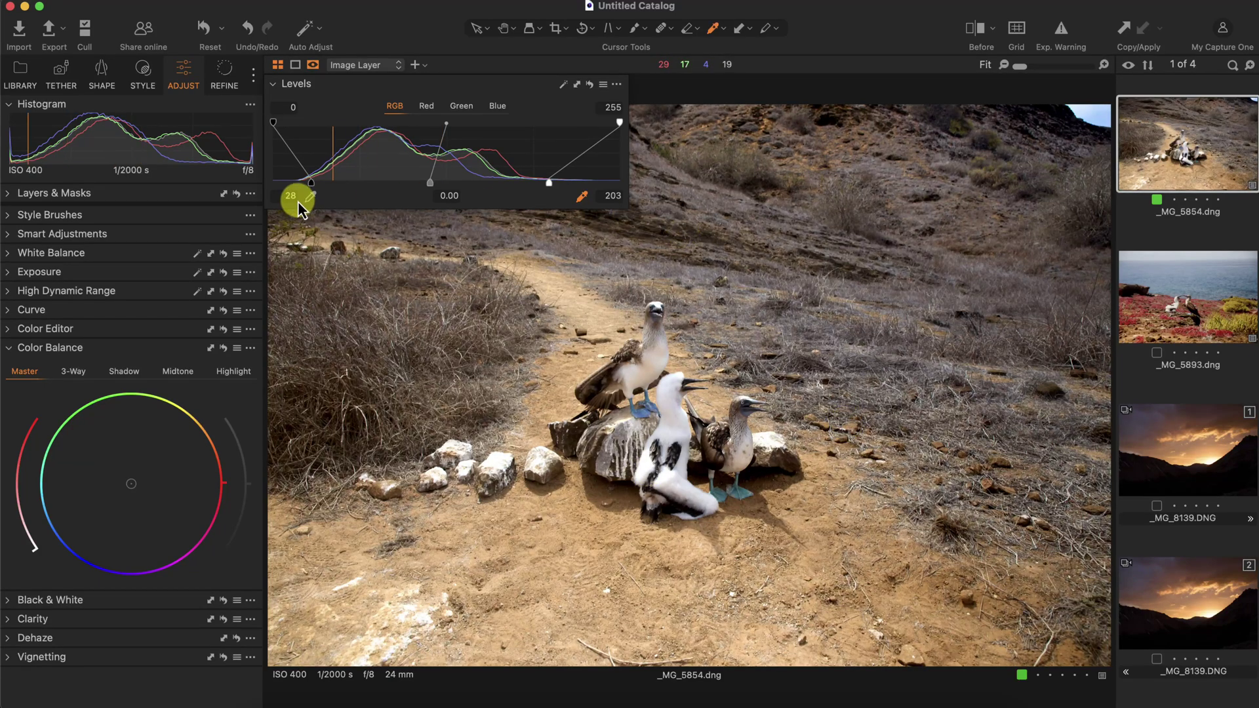
Step: Fine-tune the sampled levels to a shadow input of 18 and a highlight input of 192
left_click_drag(314, 184, 299, 187)
left_click(593, 174)
left_click_drag(547, 184, 530, 190)
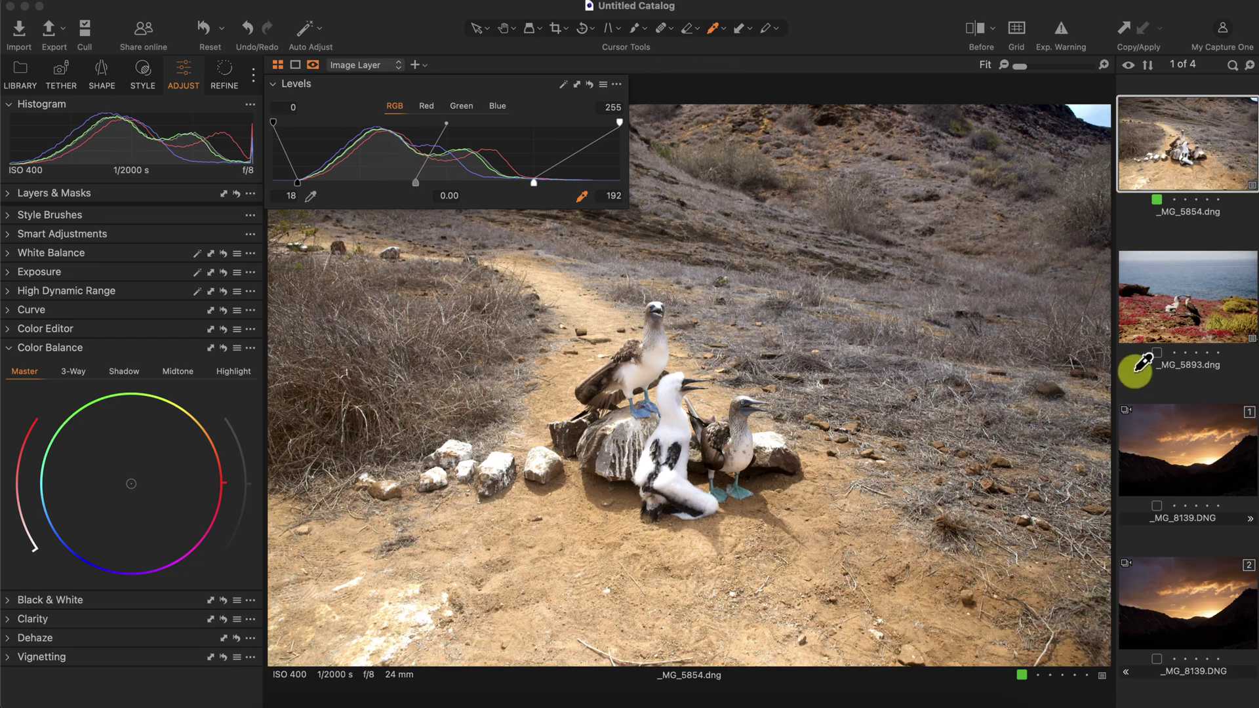
Step: Check the Red, Green and Blue channel levels of _MG_5854.dng and return to the RGB levels
left_click(435, 106)
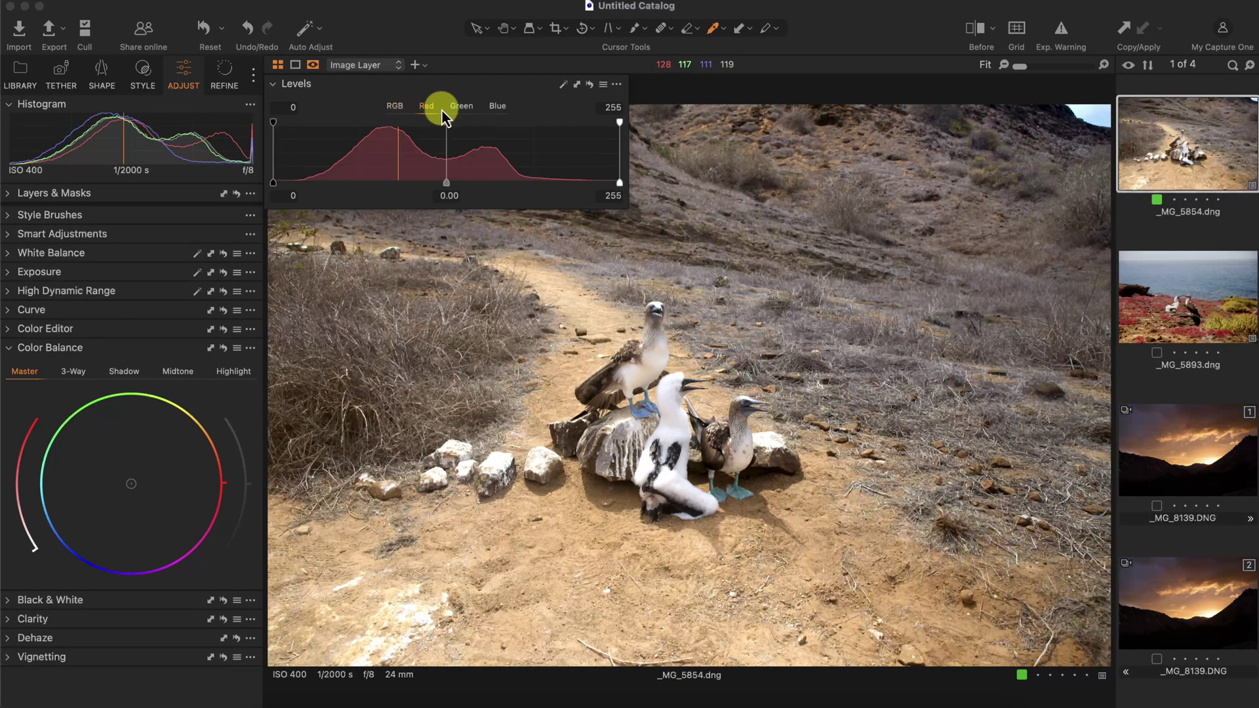
left_click(465, 106)
left_click(507, 106)
left_click(391, 105)
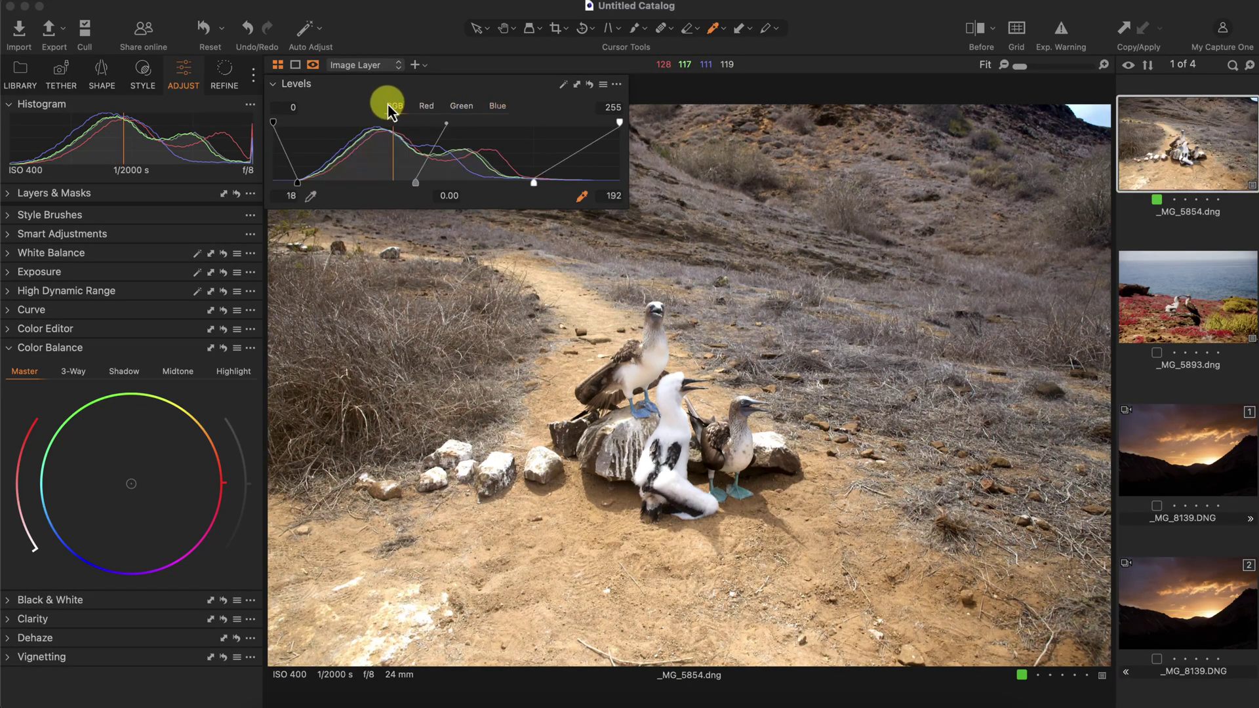
Step: Open variant 1 of _MG_8139.DNG and examine its Green, Blue and combined RGB levels, ending on the Blue channel
left_click(1192, 441)
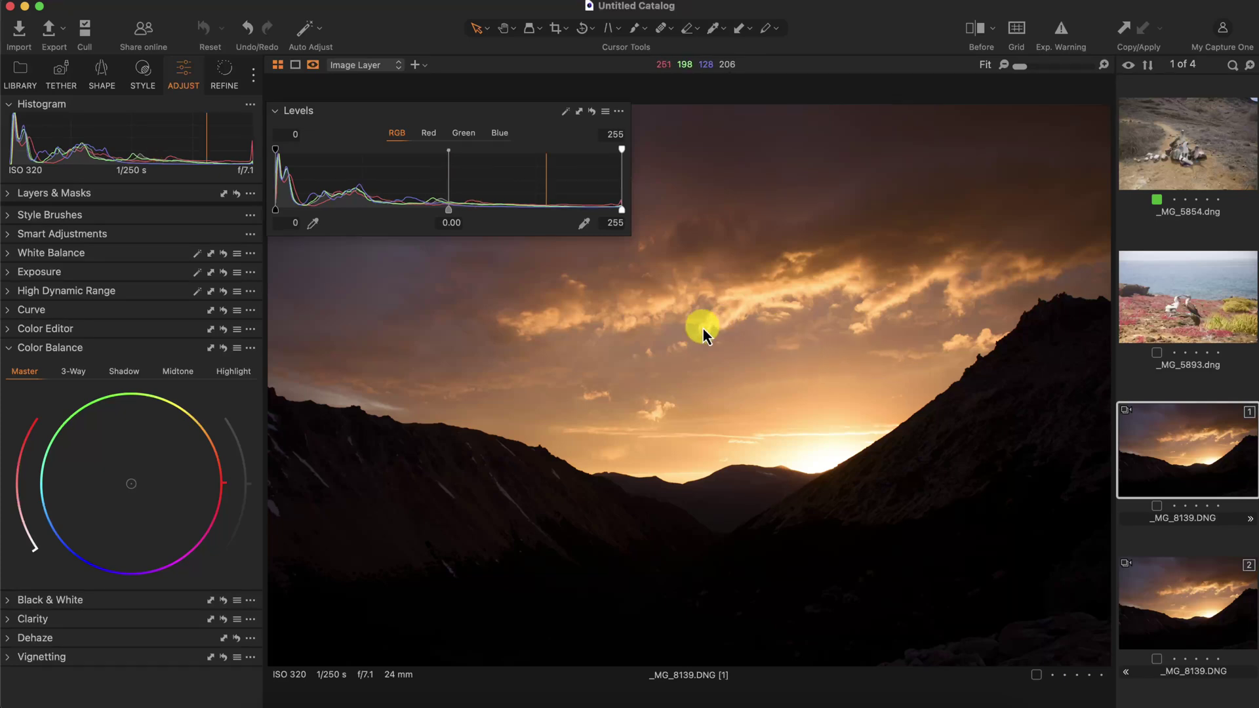
left_click_drag(542, 132, 646, 354)
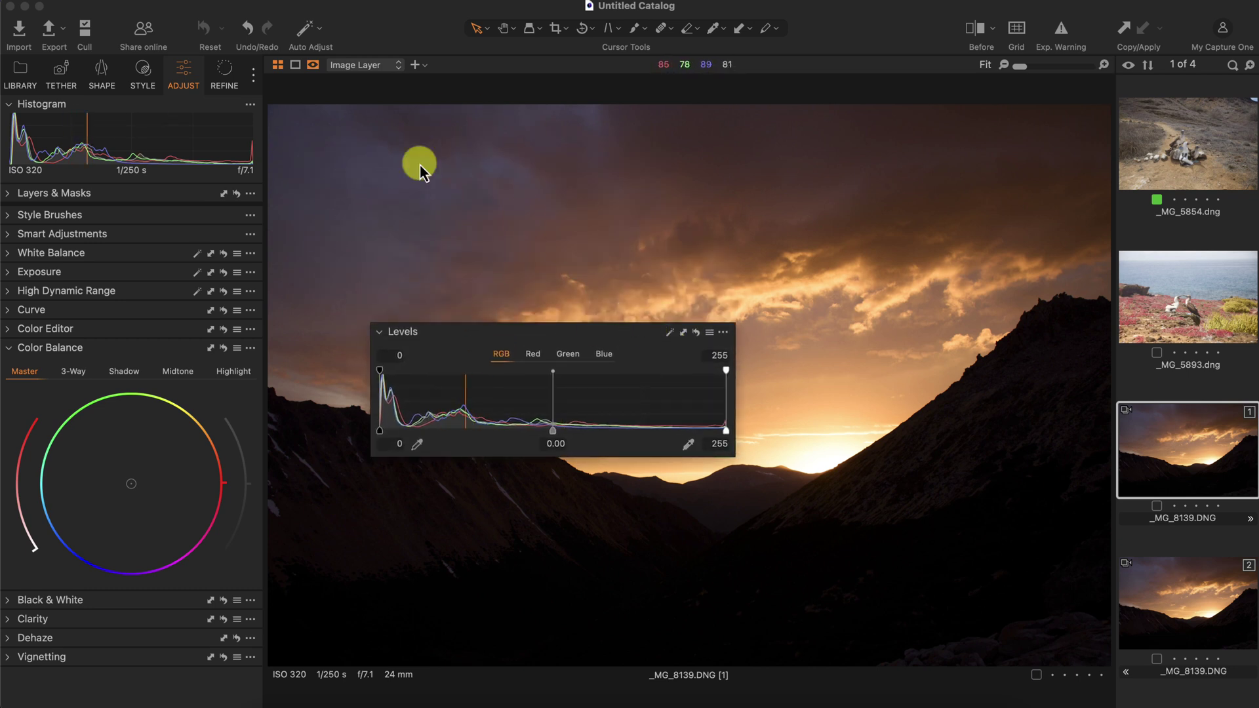
left_click_drag(651, 334, 554, 132)
left_click(452, 153)
left_click(481, 154)
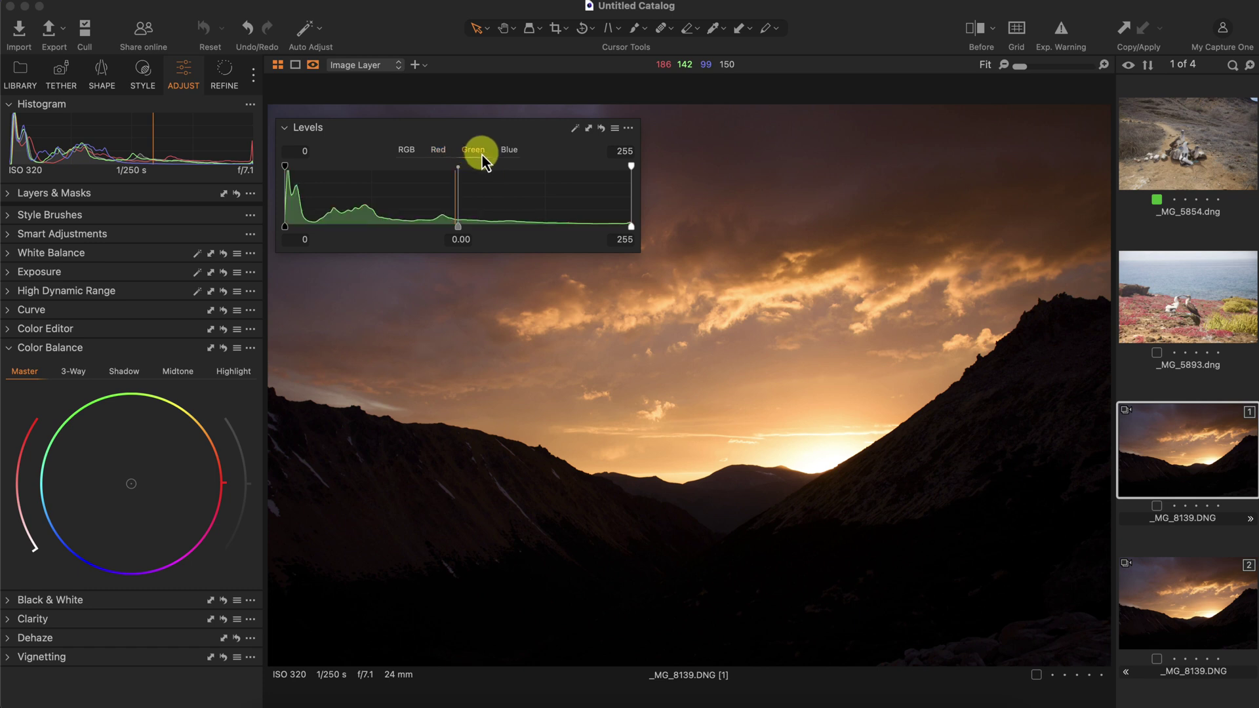
left_click(512, 158)
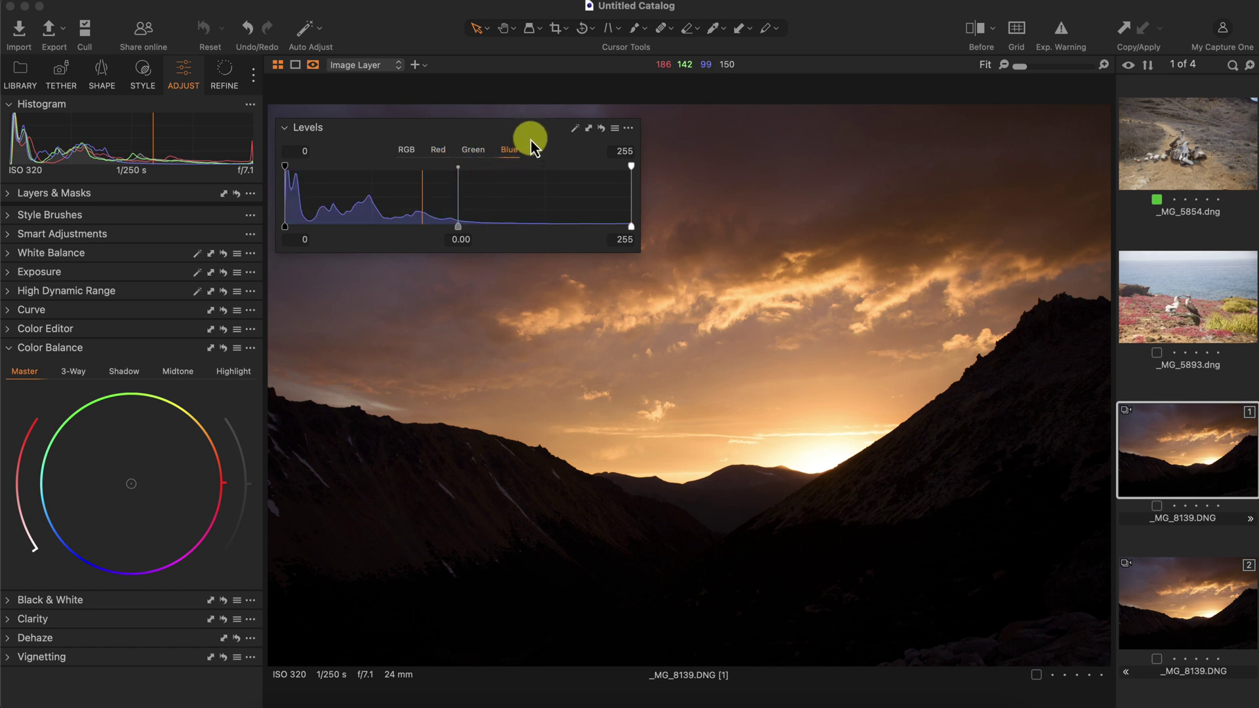
left_click_drag(524, 132, 529, 200)
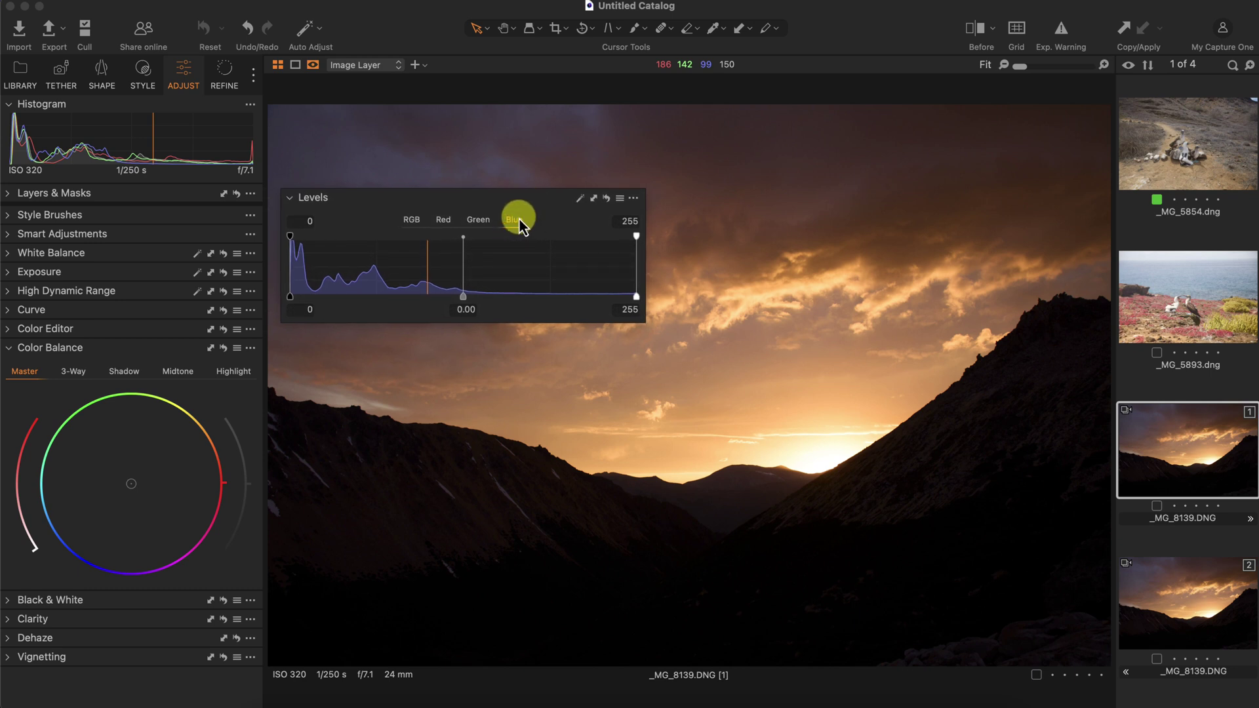
left_click(413, 221)
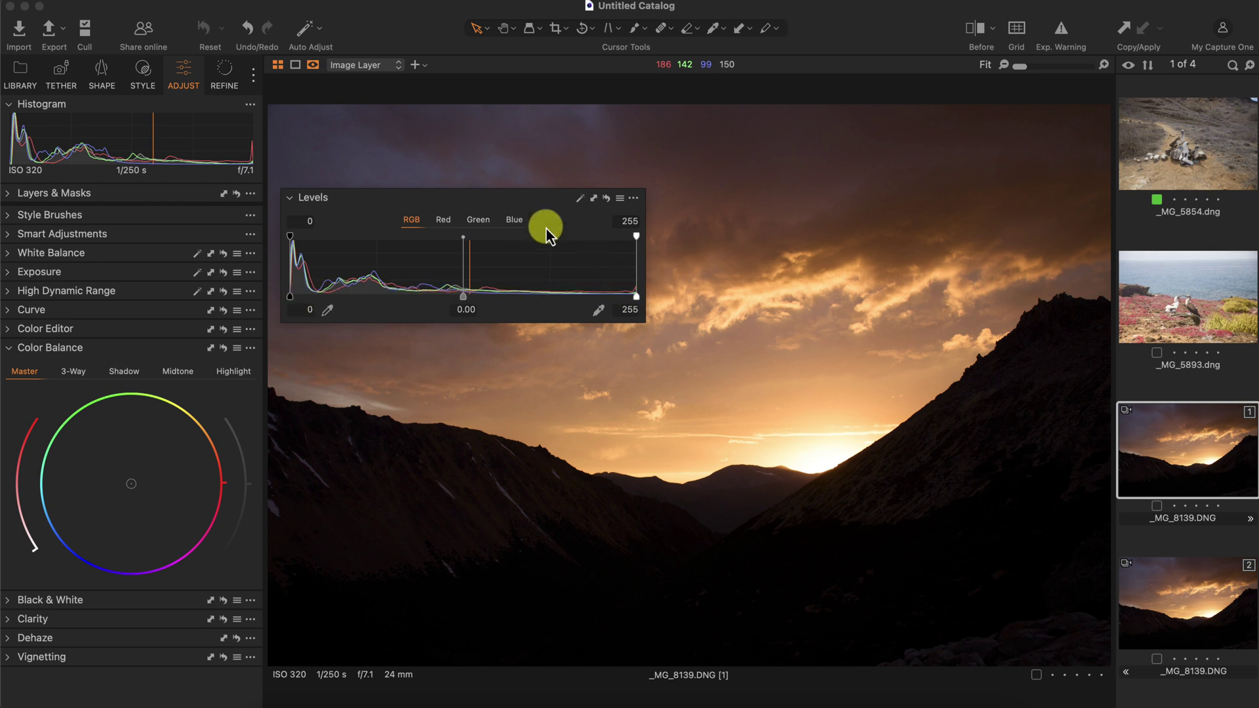
left_click(516, 221)
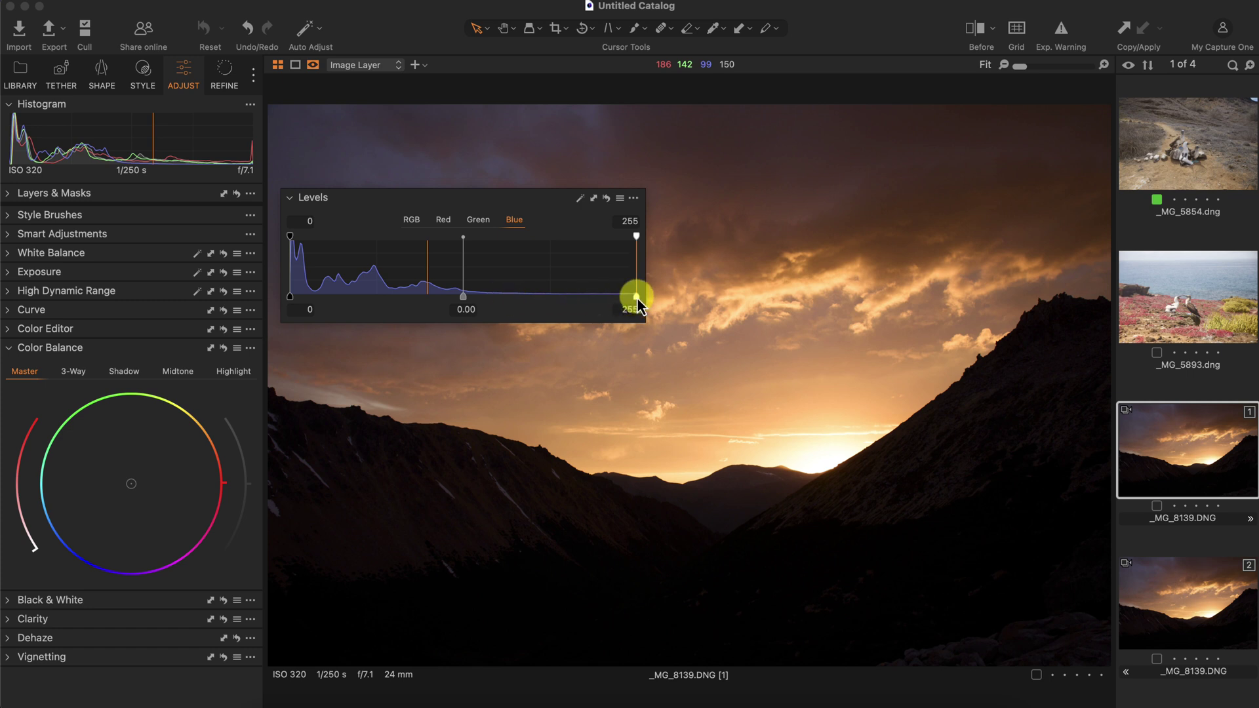
Step: Try moving the Blue channel's highlight and shadow input and output points on variant 1, restoring each to its default
left_click_drag(637, 299, 675, 311)
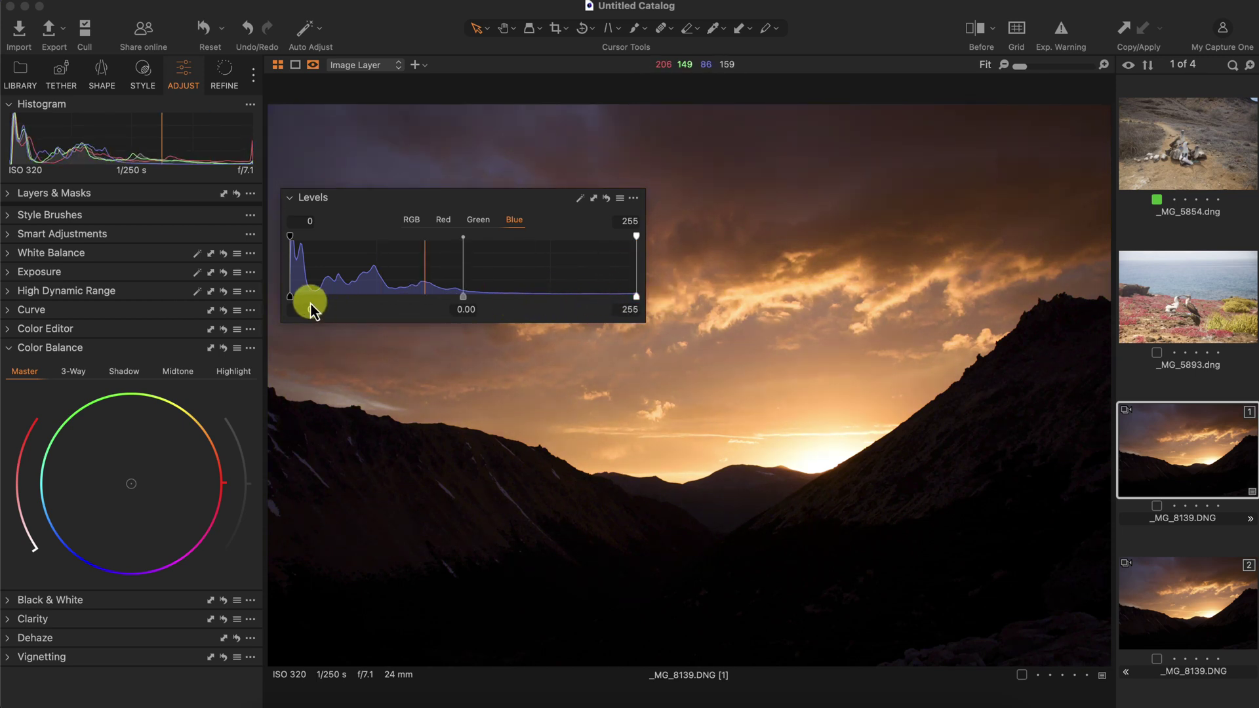
left_click_drag(289, 296, 242, 308)
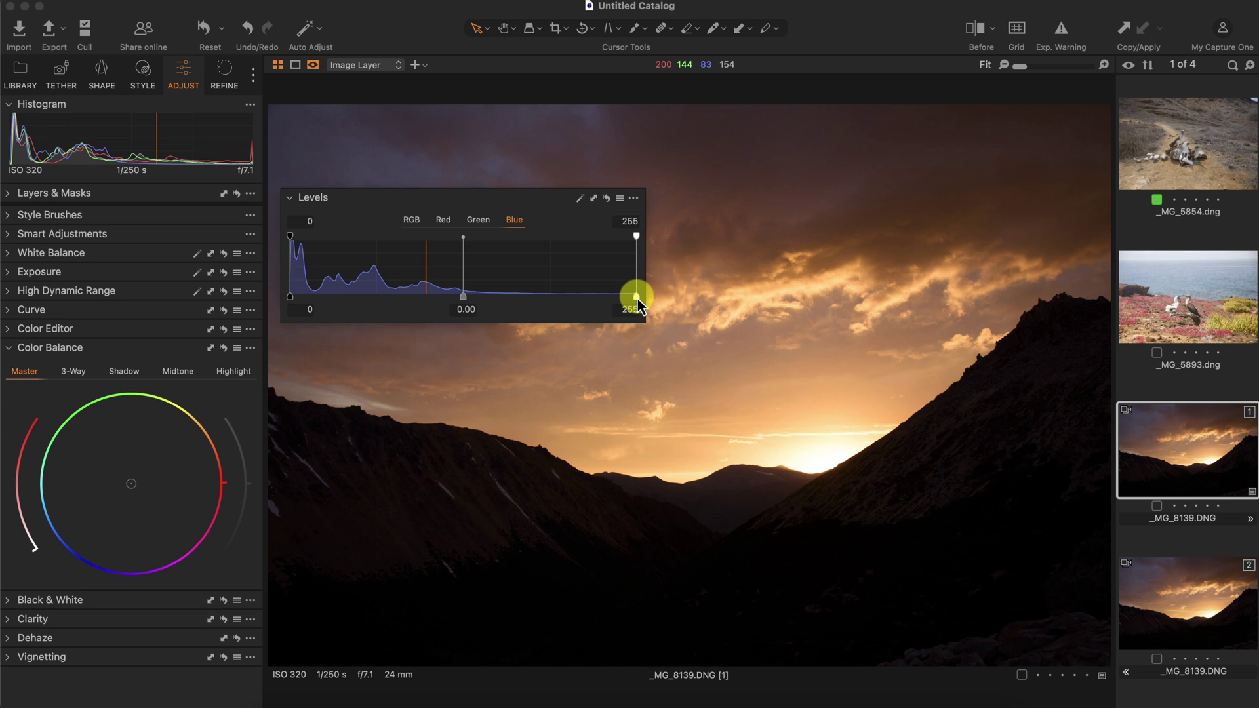
left_click_drag(637, 299, 640, 242)
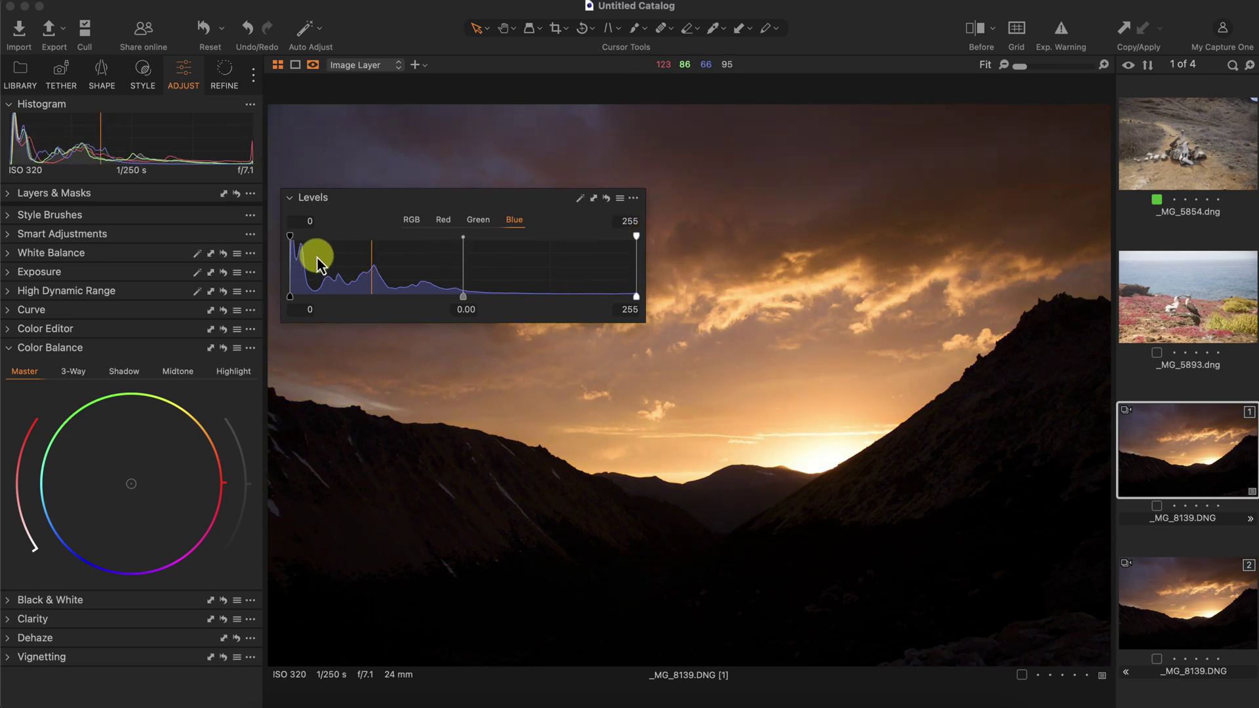
mouse_move(290, 240)
left_mouse_down()
mouse_move(366, 234)
mouse_move(282, 236)
left_mouse_up()
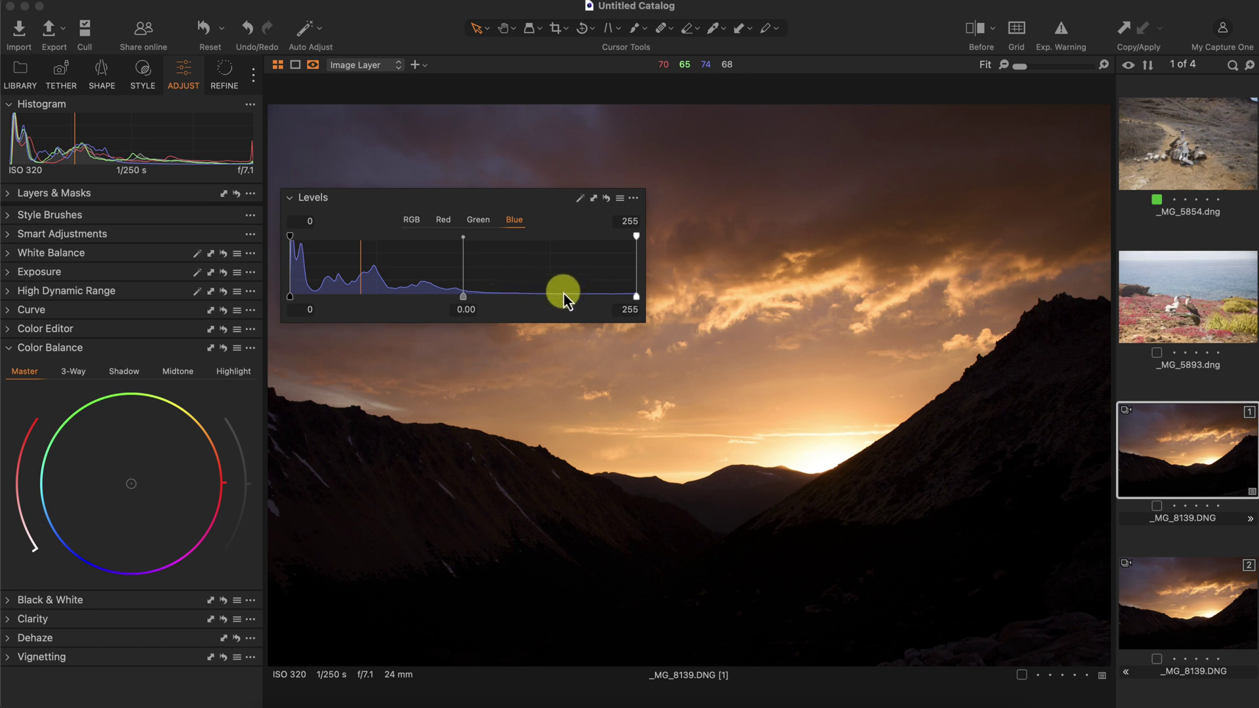
Step: Lower the Blue channel's highlight input level to 140 on variant 1, keeping the Levels tool clear of the sunset sky
left_click_drag(525, 202, 523, 157)
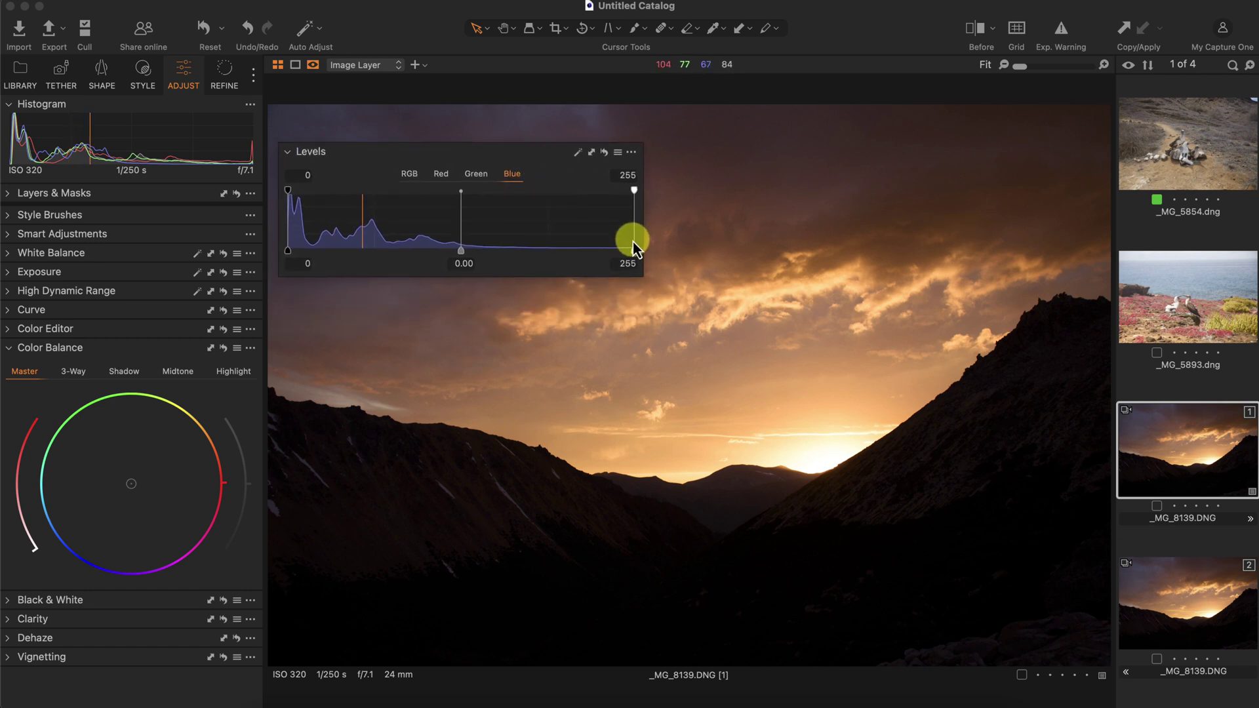
left_click_drag(634, 252, 472, 253)
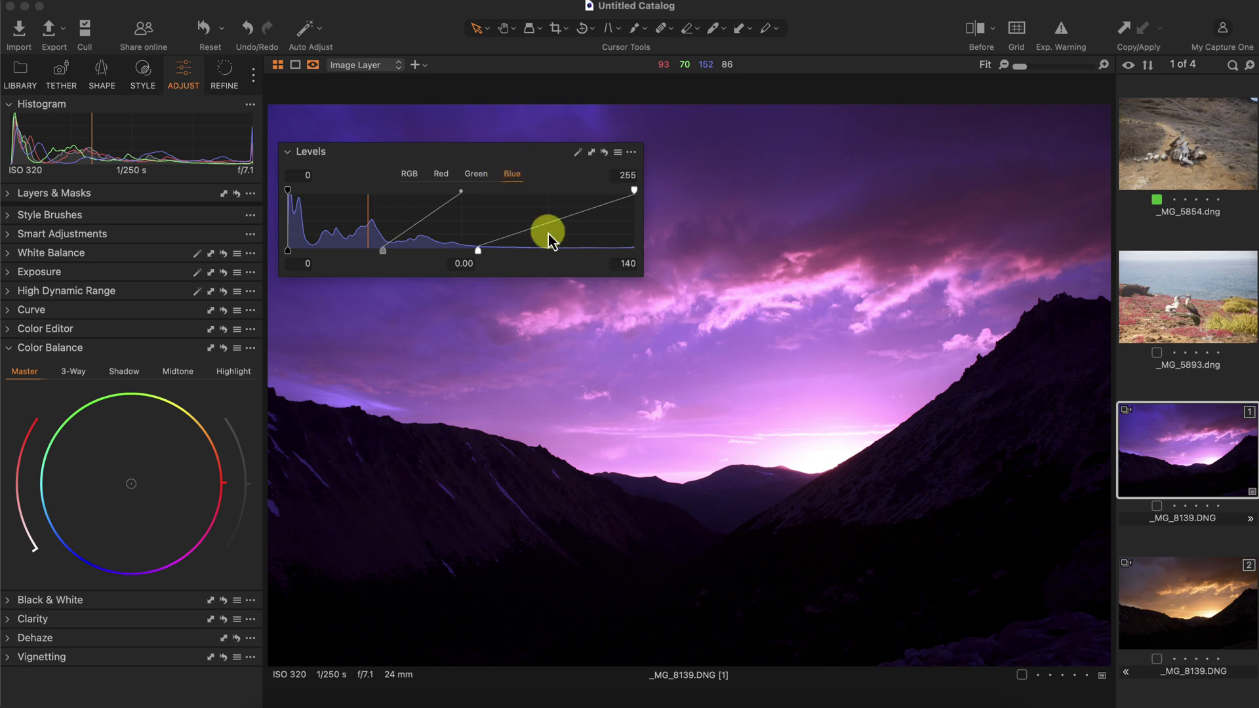
left_click_drag(553, 171, 567, 519)
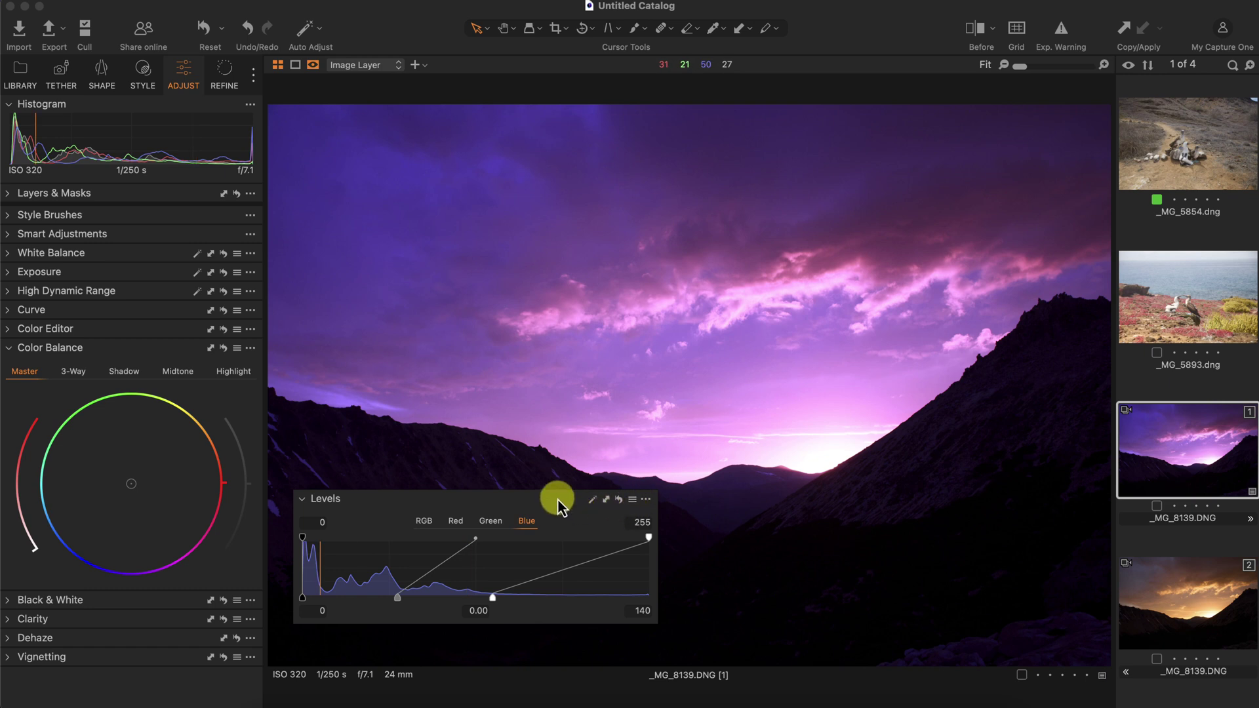
left_click_drag(557, 498, 556, 122)
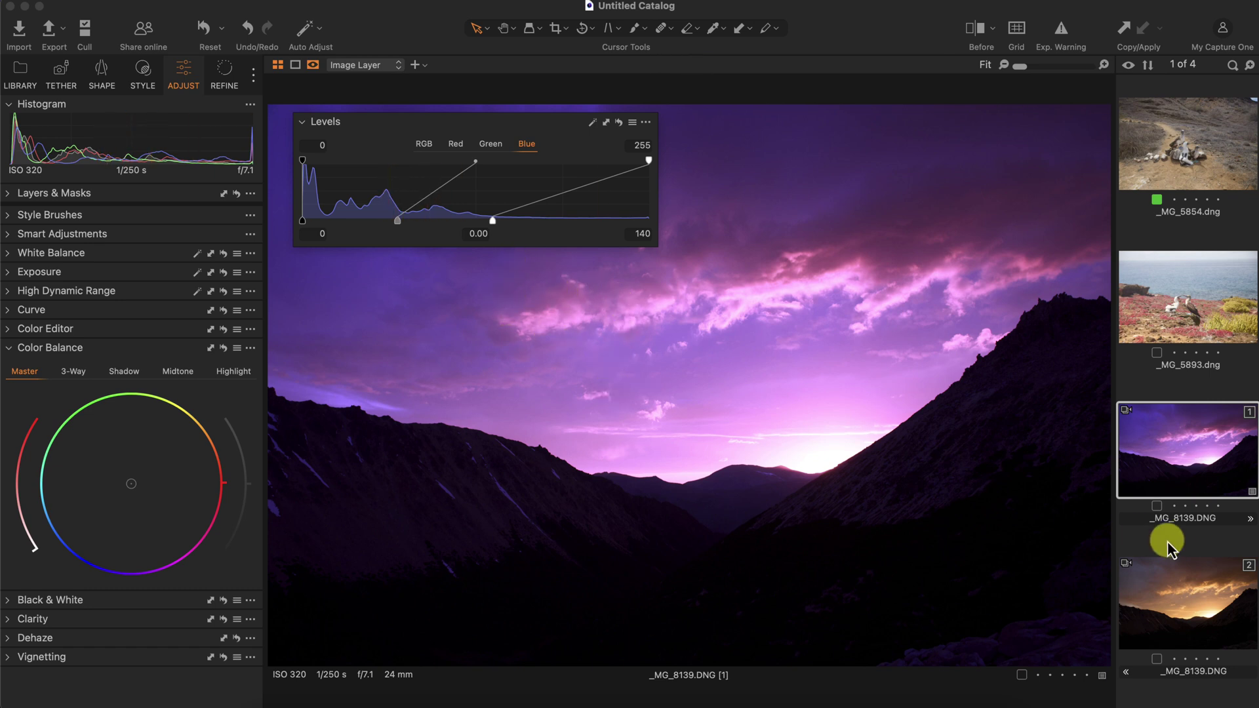
Step: Display variant 2 of _MG_8139.DNG together with variant 1 and look at the Green channel levels
left_click(1187, 585, "super")
left_click_drag(566, 132, 500, 119)
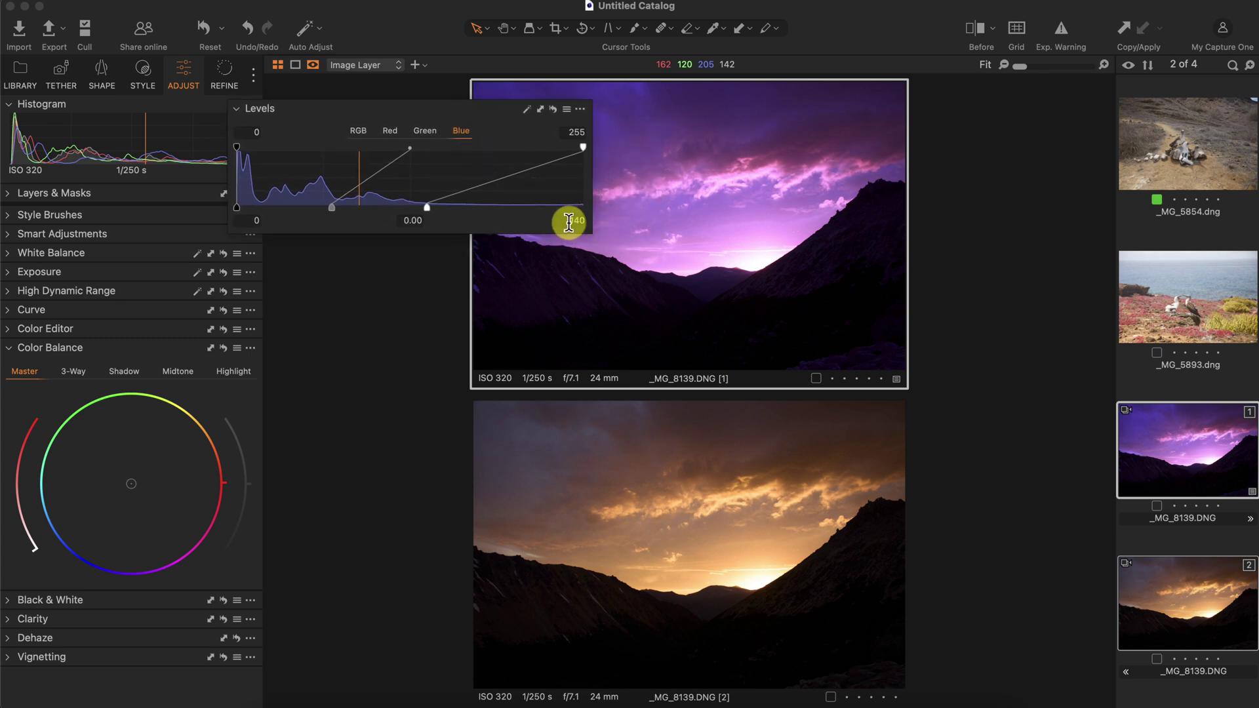
left_click(425, 130)
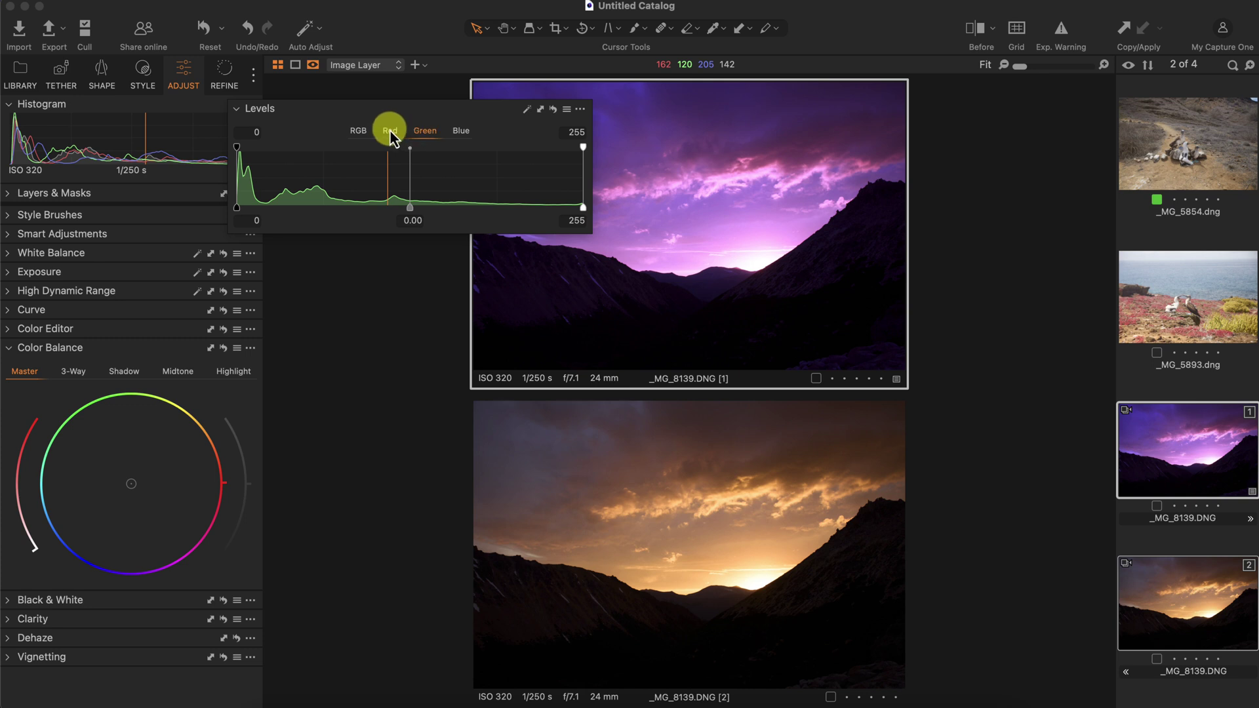
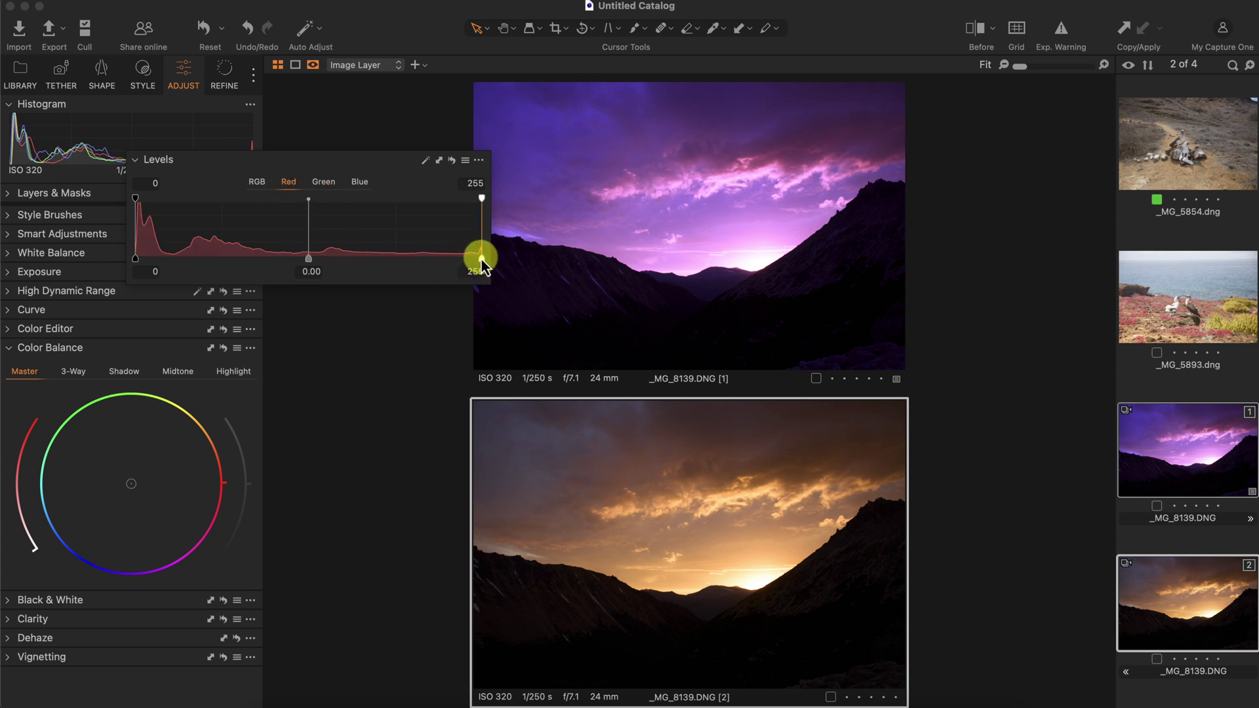
Step: Try moving the Red channel's input and output points on variant 2, restoring each to its default
mouse_move(481, 258)
left_mouse_down()
mouse_move(315, 264)
mouse_move(483, 264)
left_mouse_up()
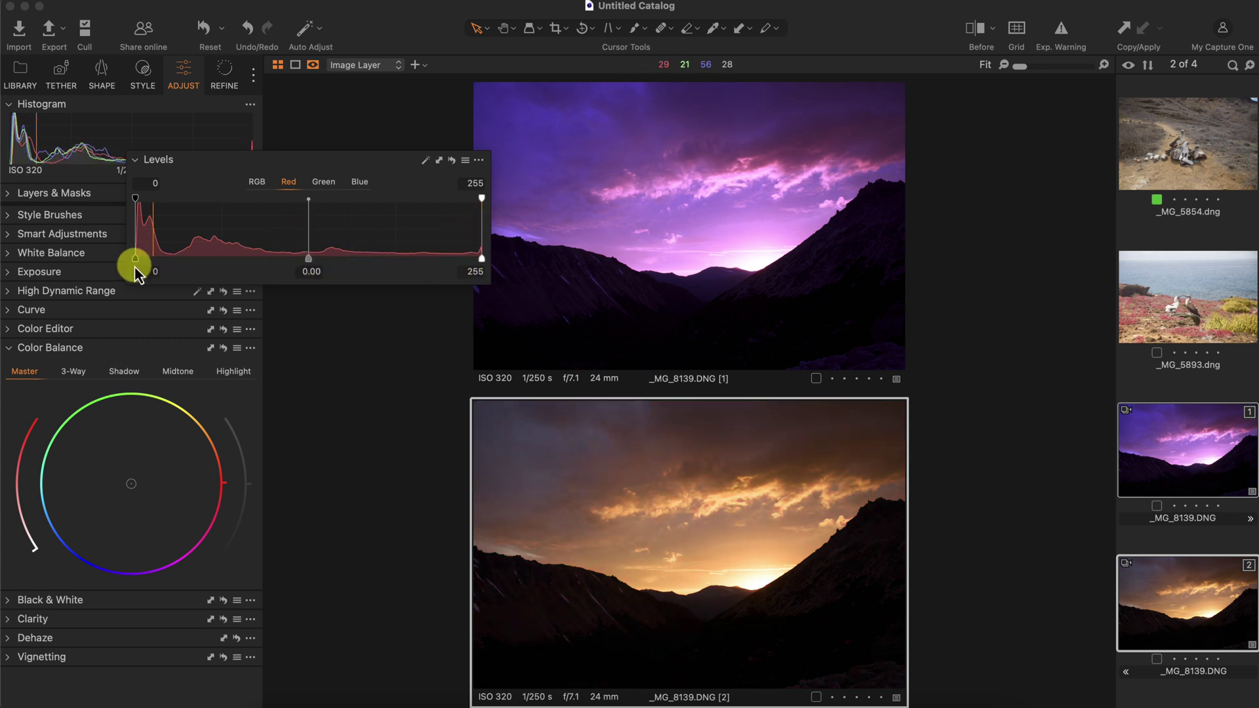
left_click_drag(136, 259, 101, 272)
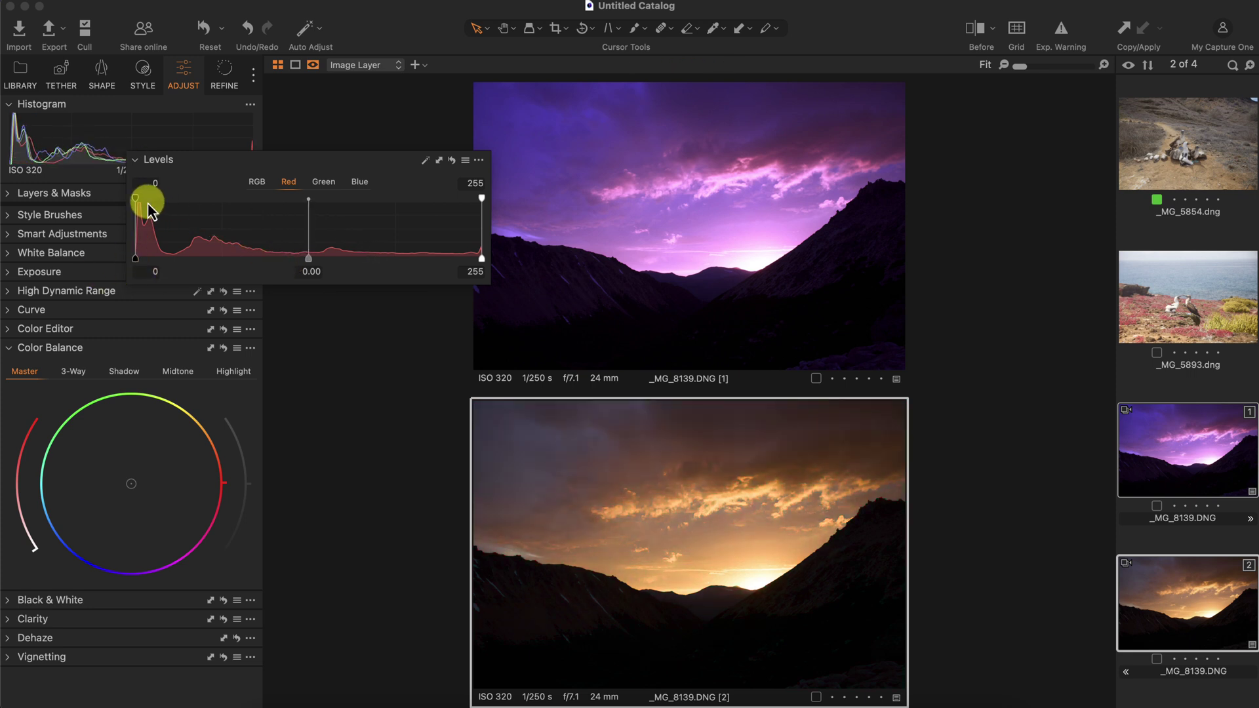
mouse_move(135, 198)
left_mouse_down()
mouse_move(250, 199)
mouse_move(138, 198)
left_mouse_up()
mouse_move(487, 200)
left_mouse_down()
mouse_move(359, 197)
mouse_move(503, 190)
left_mouse_up()
left_click_drag(152, 207, 124, 198)
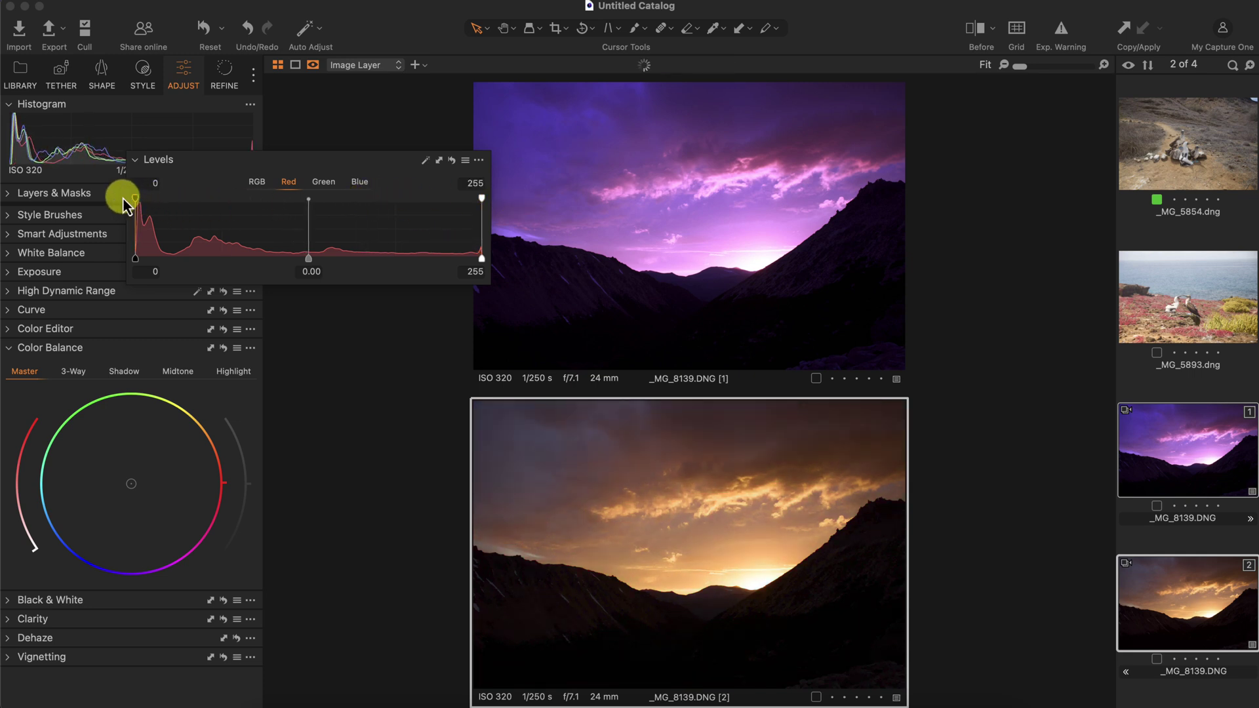
Step: Try moving the Green channel's highlight and shadow input and output points on variant 2, restoring each to its default
left_click(324, 184)
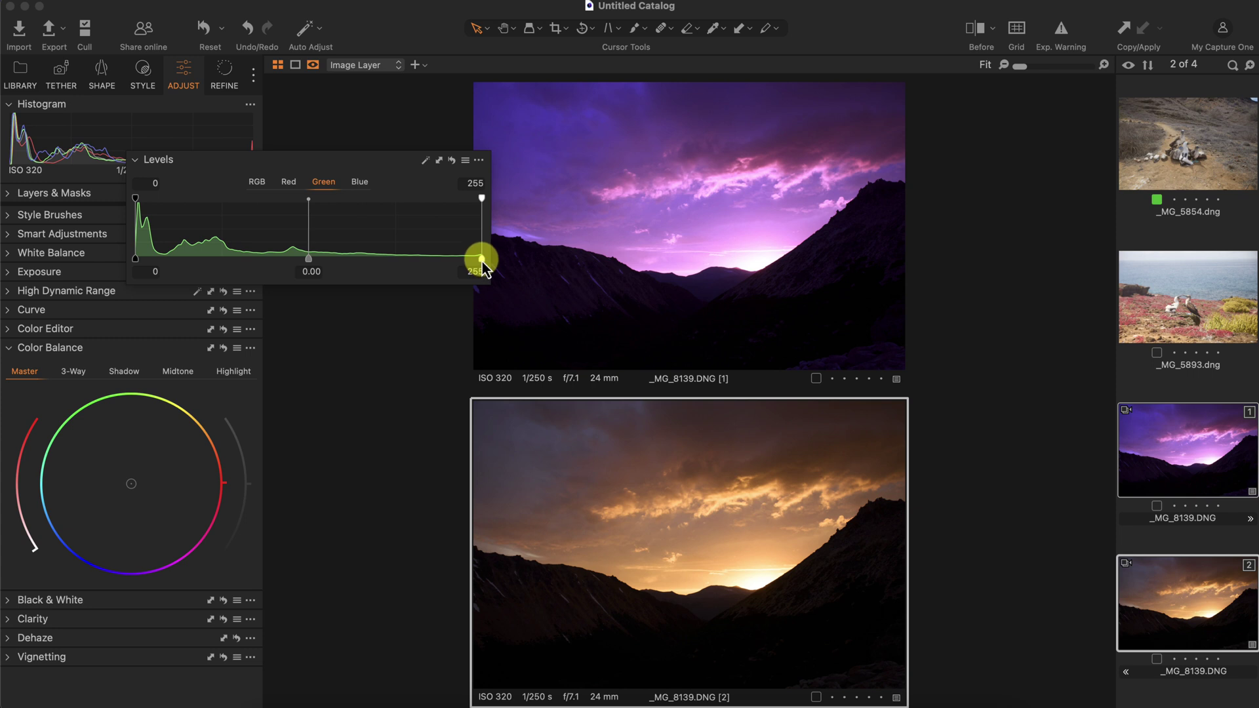
mouse_move(482, 262)
left_mouse_down()
mouse_move(363, 262)
mouse_move(478, 269)
left_mouse_up()
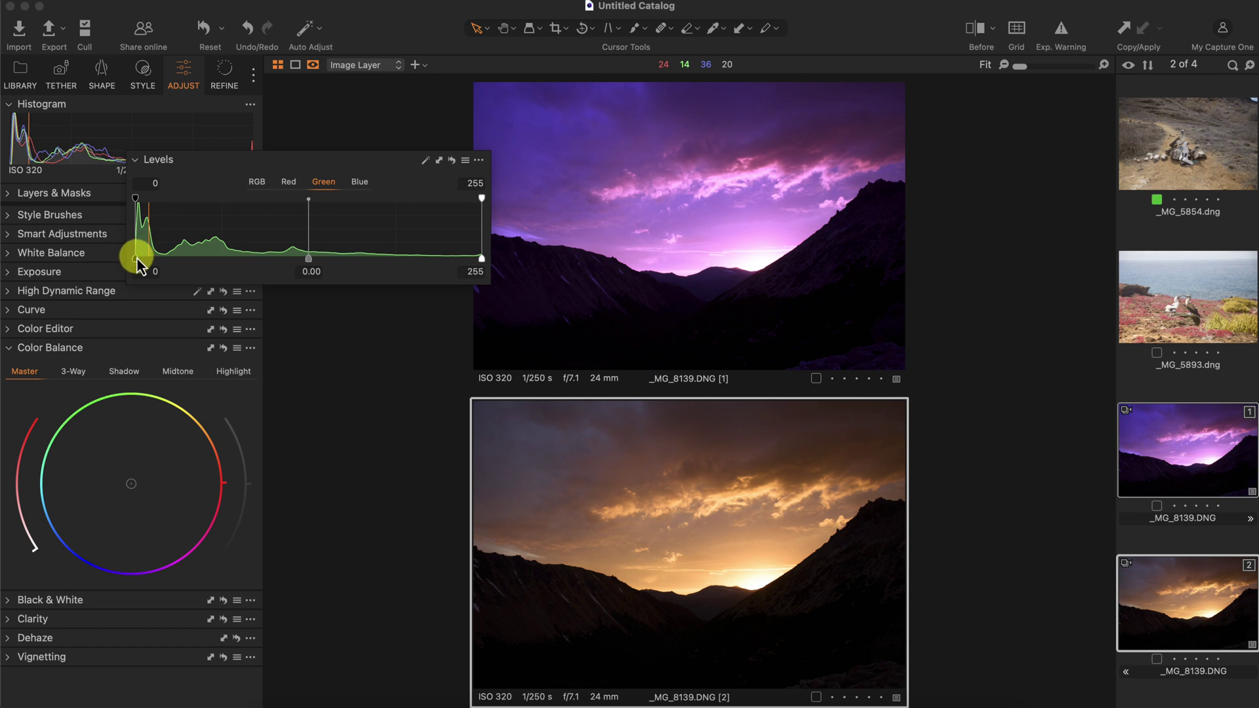
left_click_drag(136, 257, 92, 269)
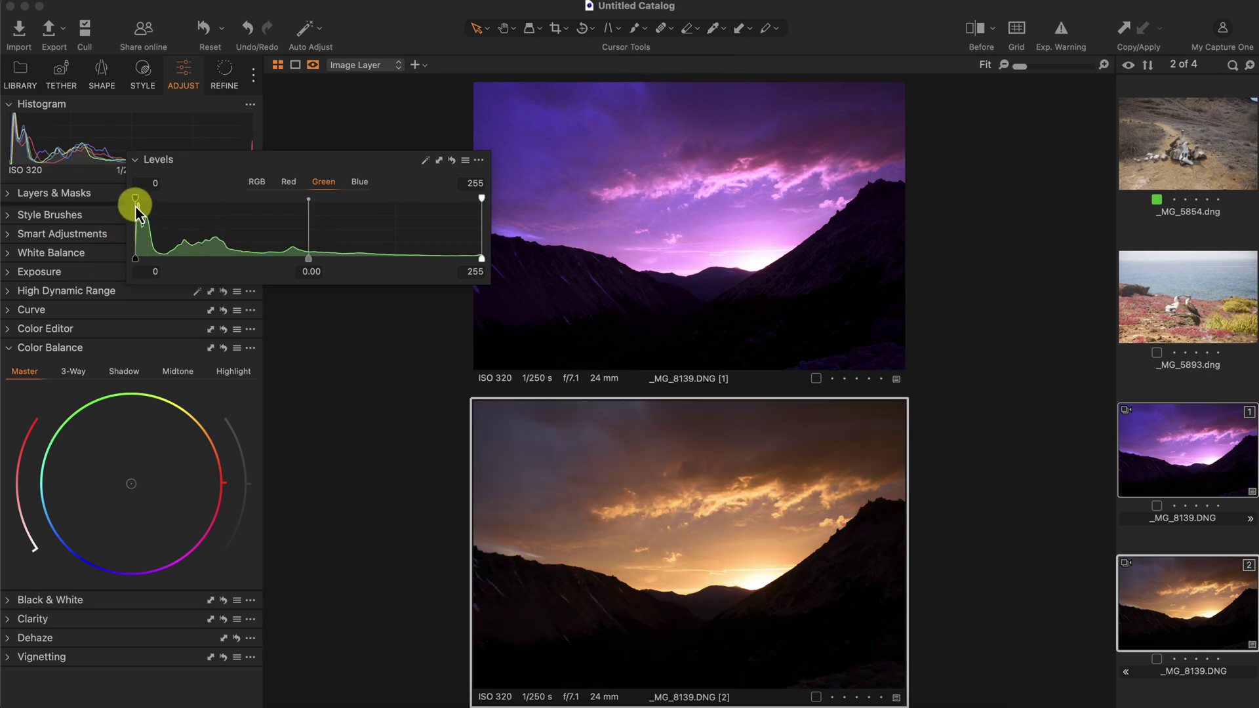
left_click_drag(136, 209, 76, 191)
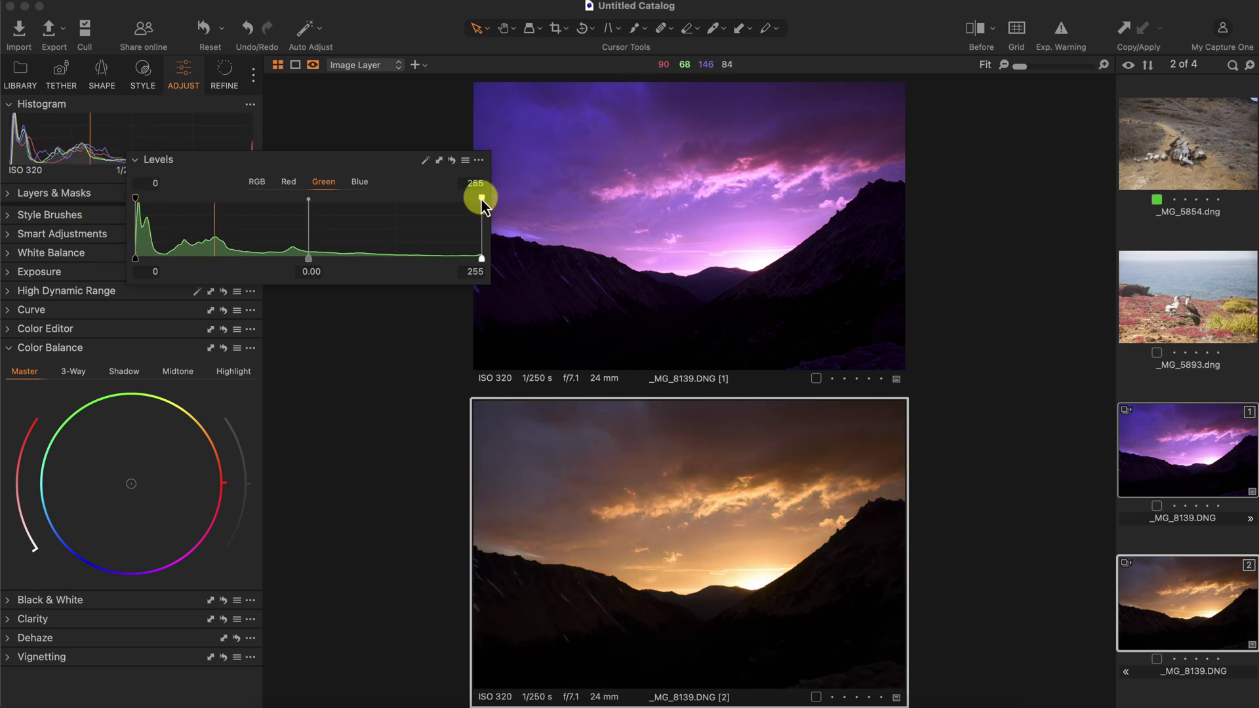
left_click_drag(482, 198, 568, 191)
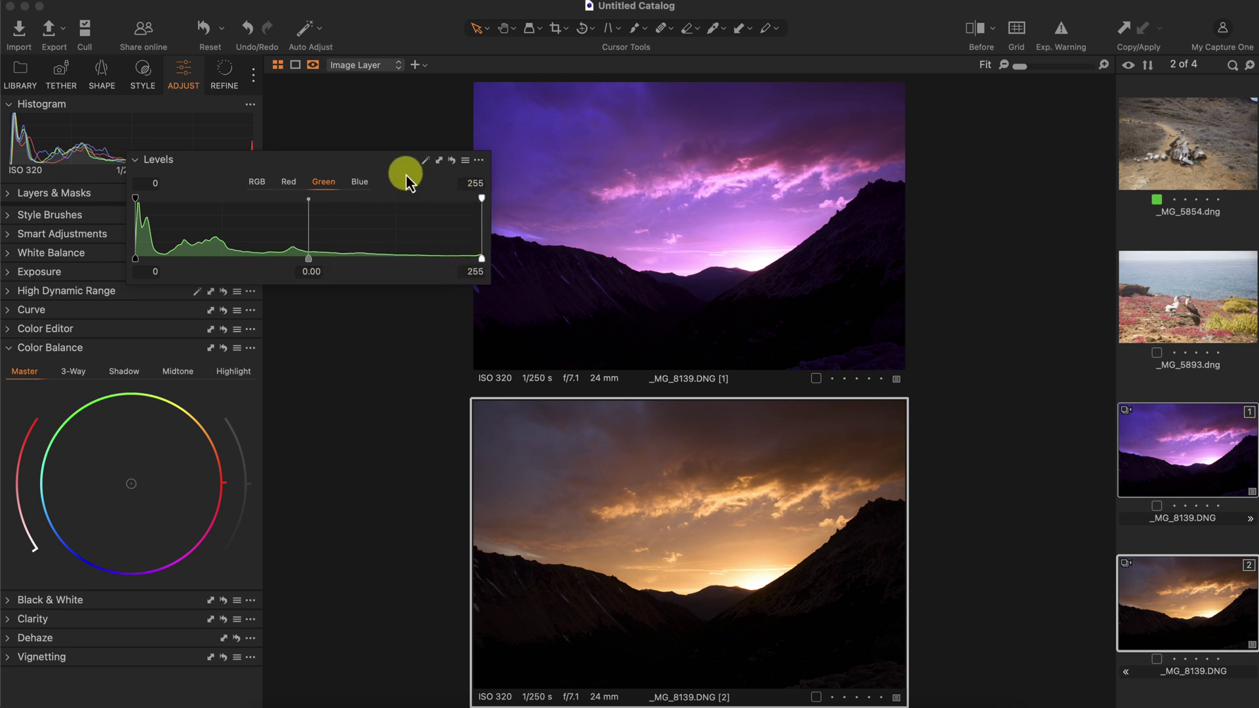
Step: Compare the Green and Blue channel levels between the two variants of _MG_8139.DNG
left_click_drag(406, 175, 396, 170)
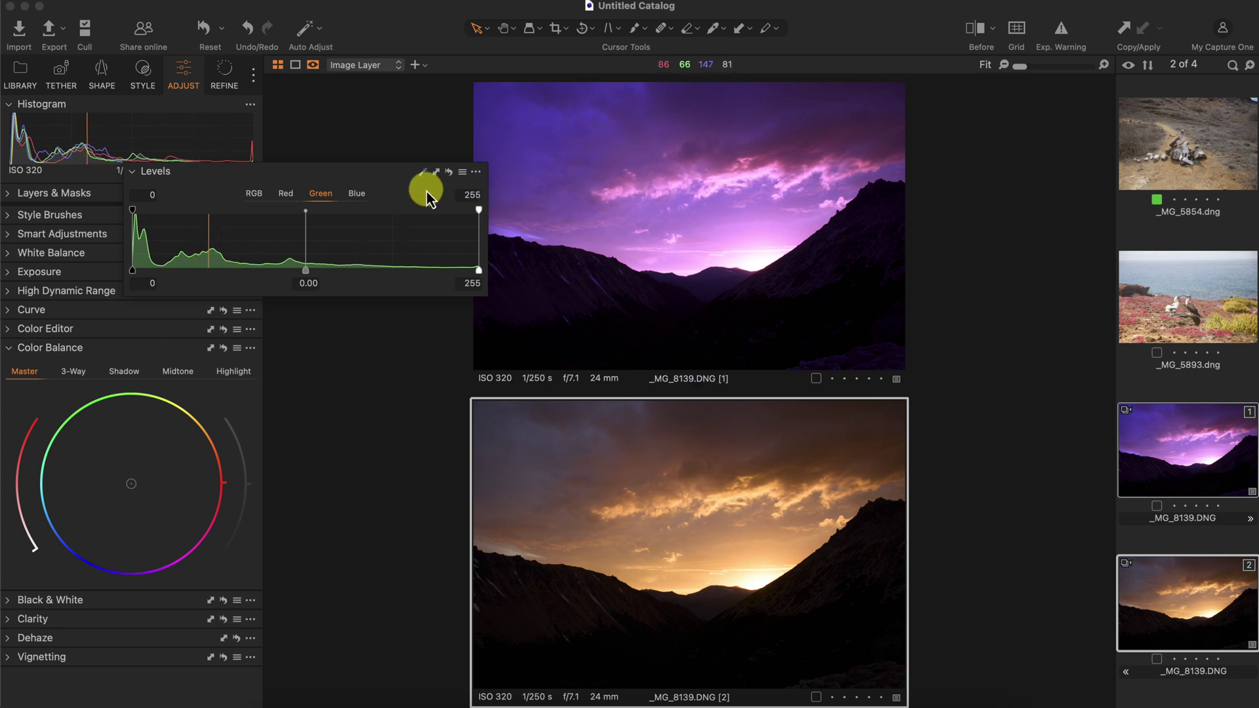
left_click(718, 152)
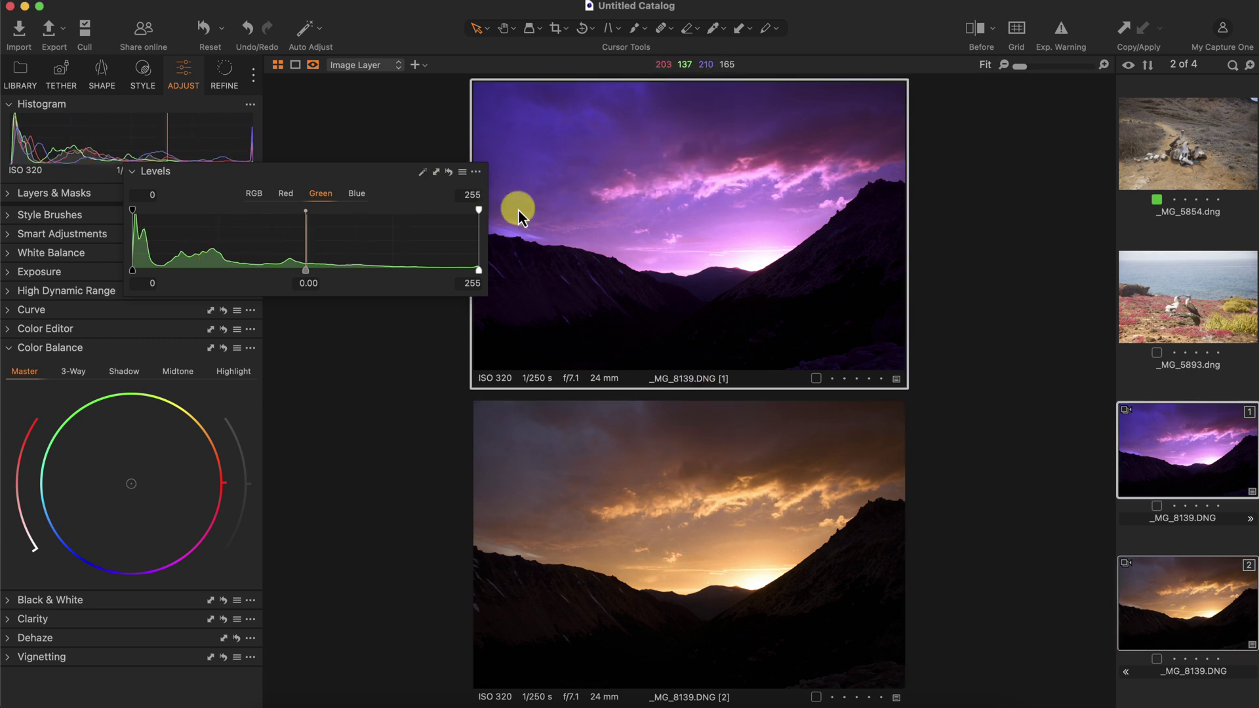
left_click(358, 195)
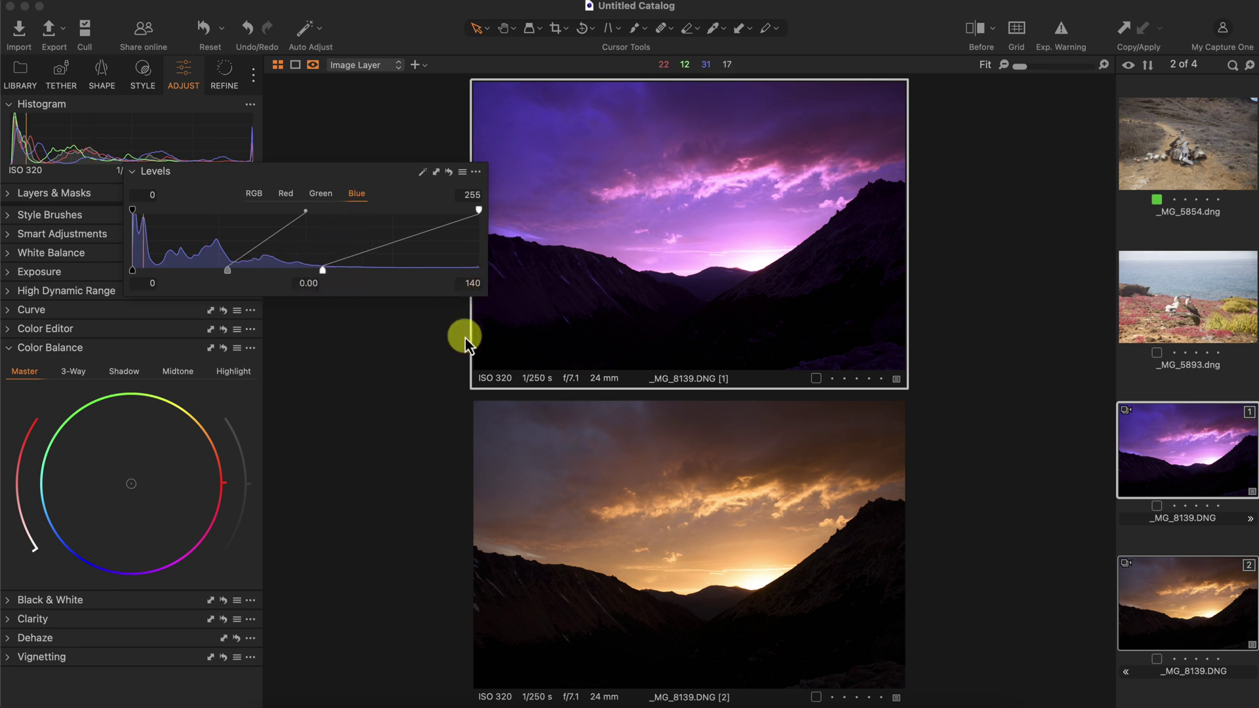
left_click(721, 495)
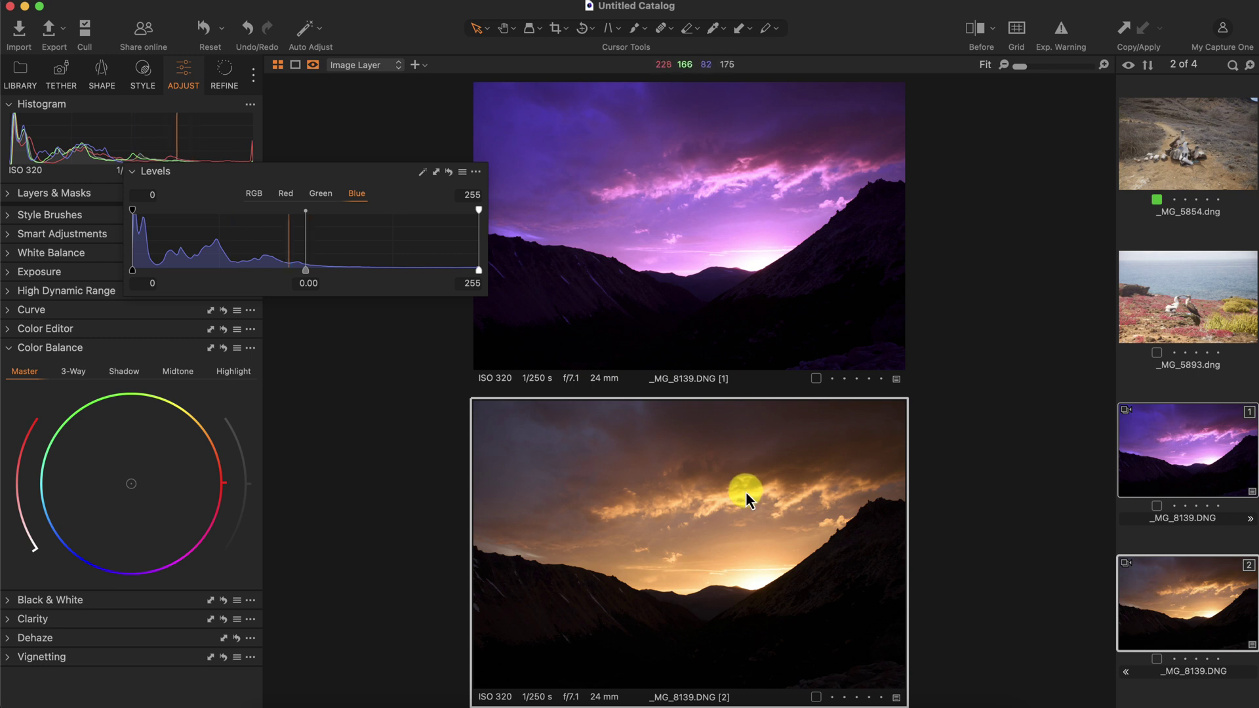
left_click(320, 194)
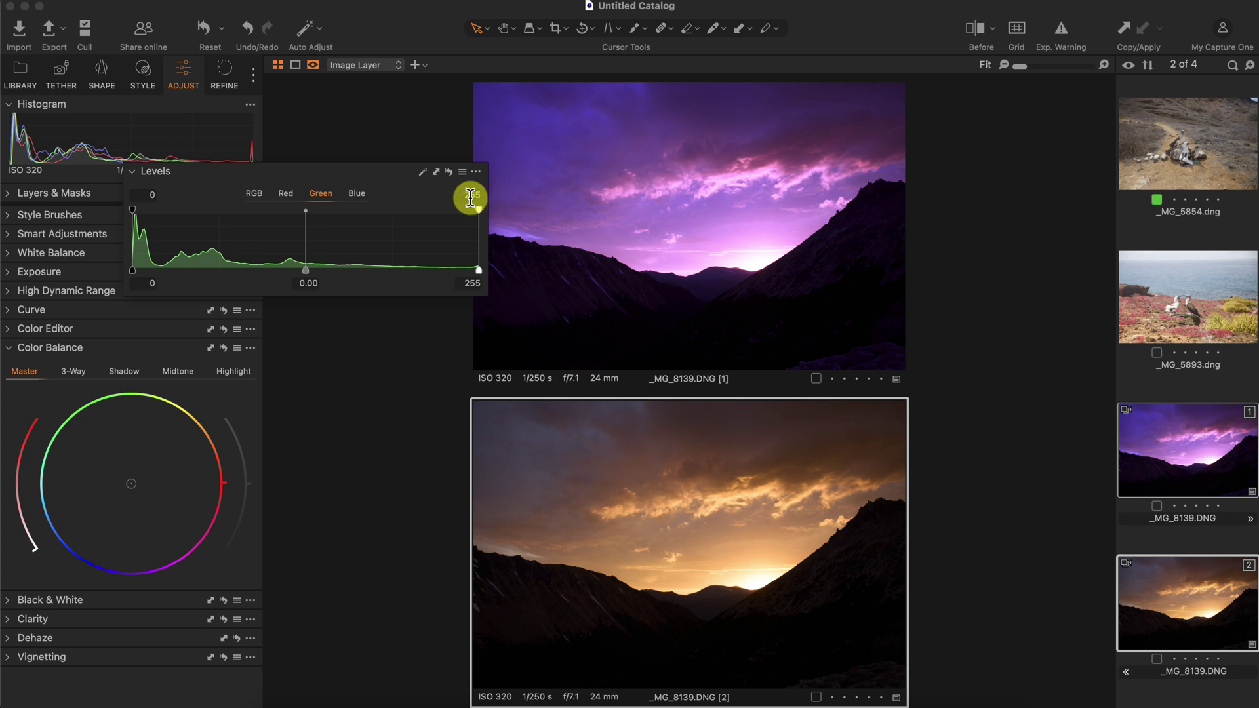
left_click(726, 202)
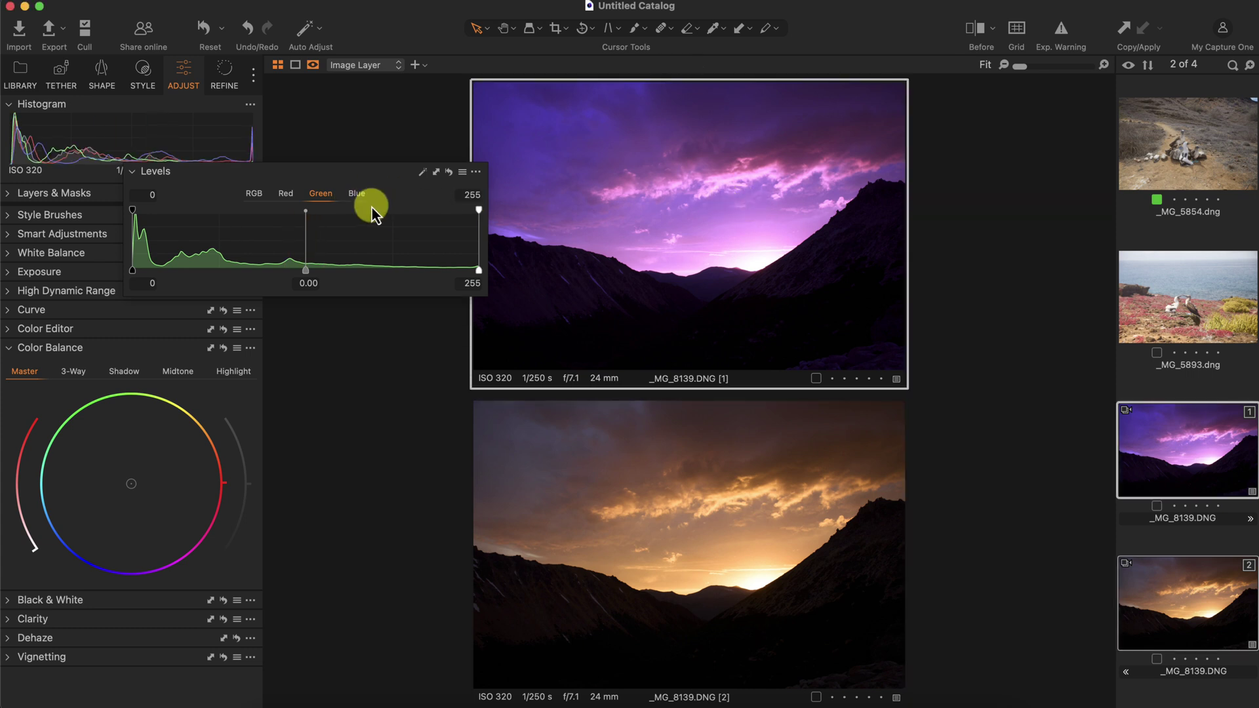
left_click(358, 194)
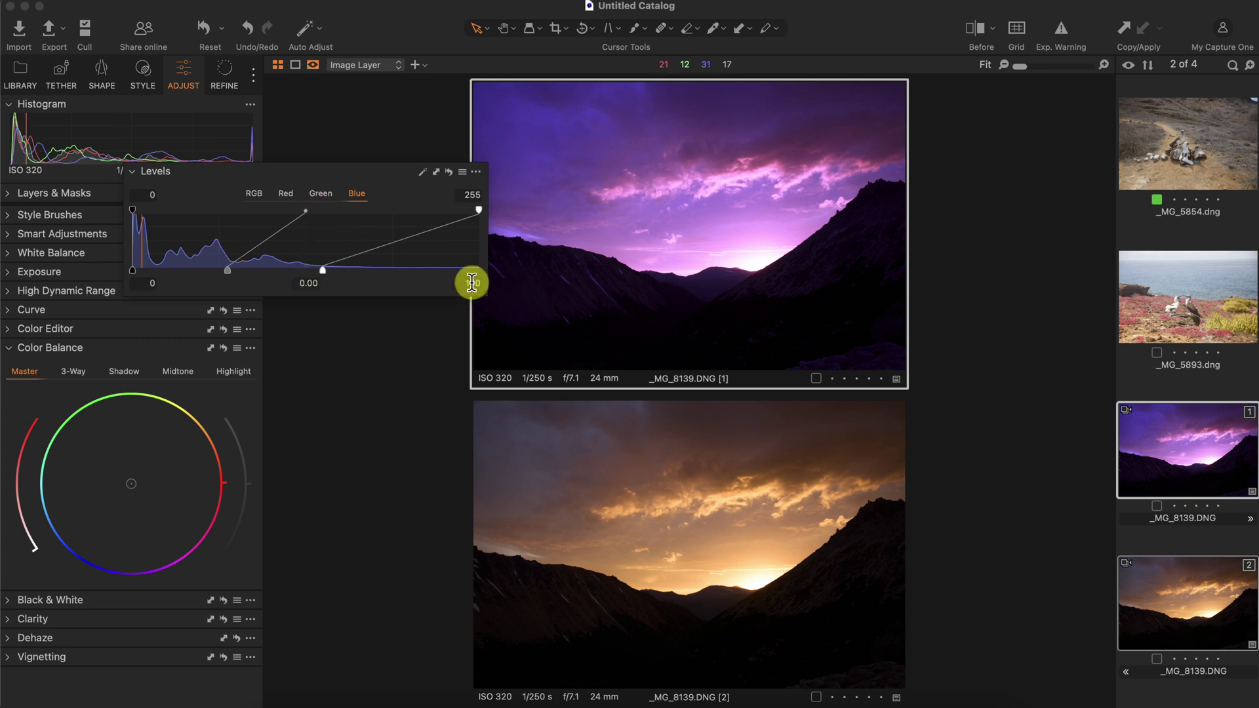
Step: Set the Green channel's output highlight level to 140 on variant 2 of _MG_8139.DNG
left_click(733, 504)
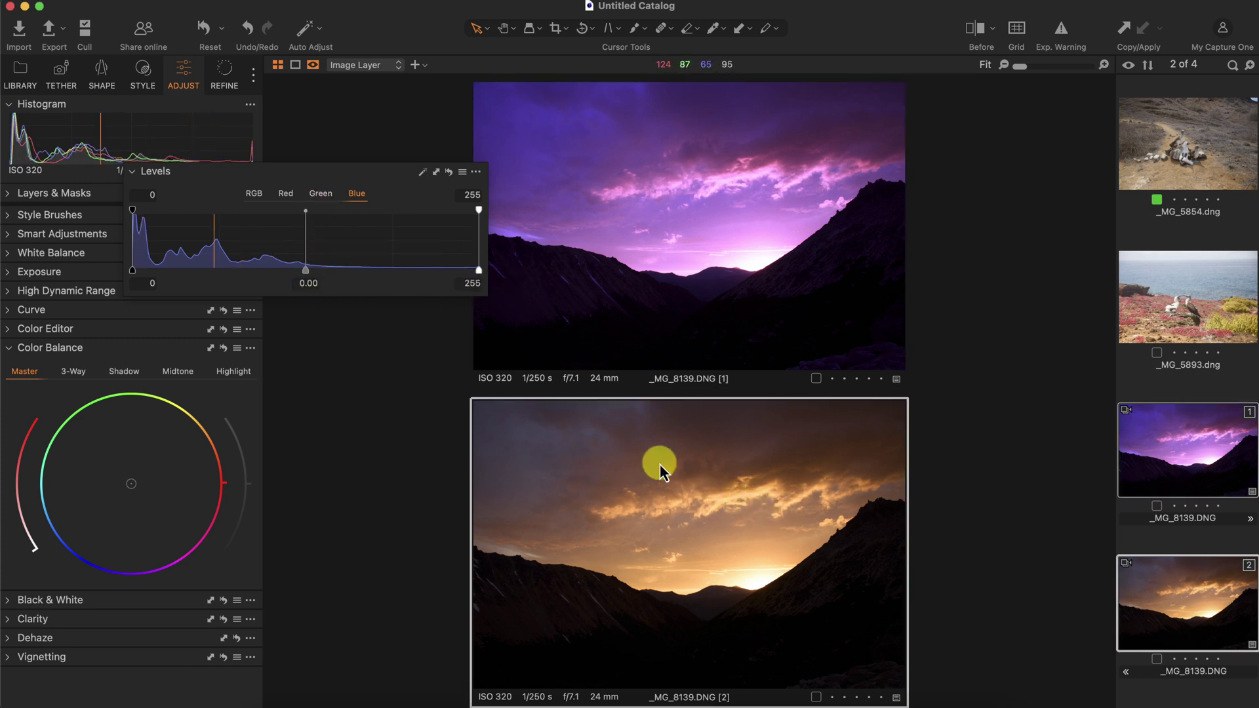
left_click(320, 194)
left_click(463, 194)
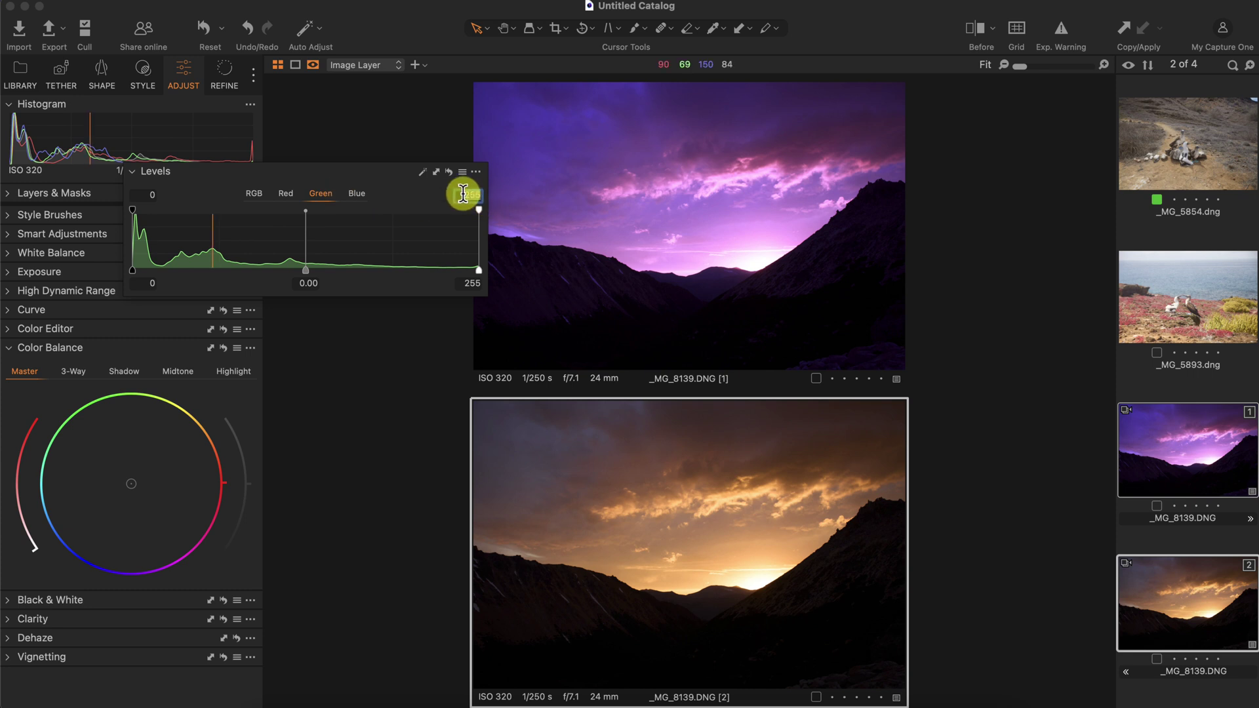
type("140")
key("Return")
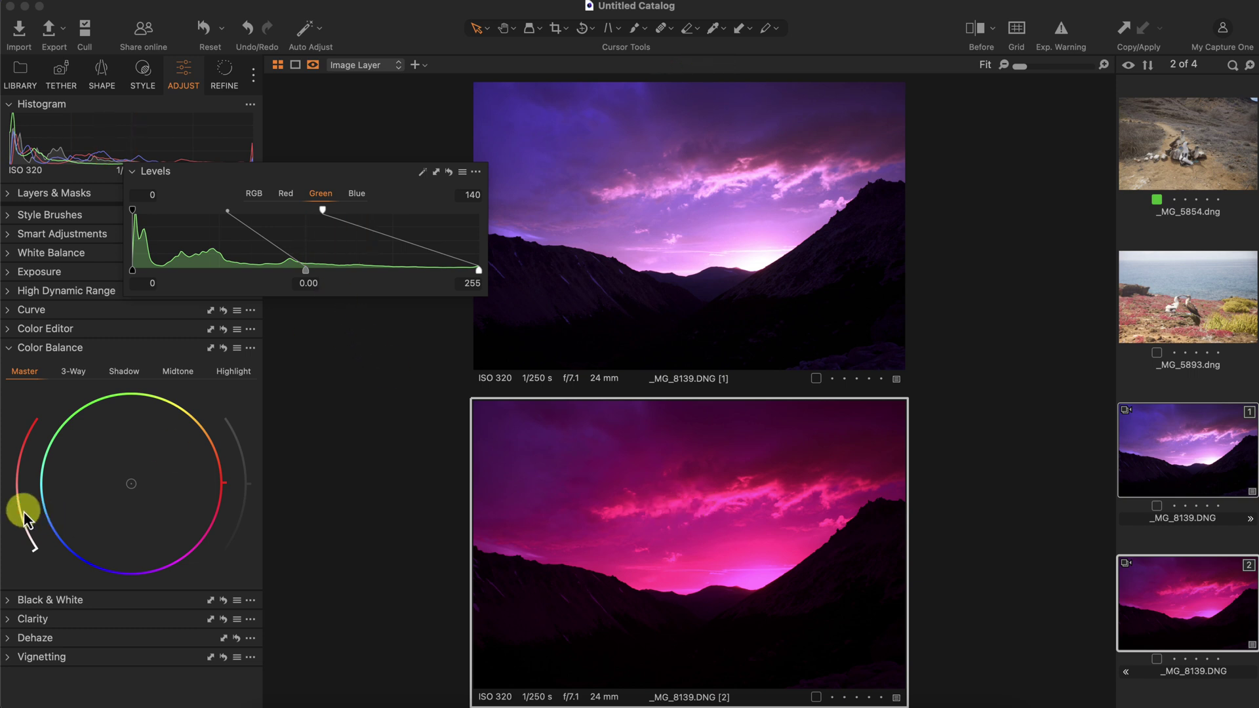
Step: Set the Red channel's output highlight level to 140 on variant 2 of _MG_8139.DNG
left_click(283, 193)
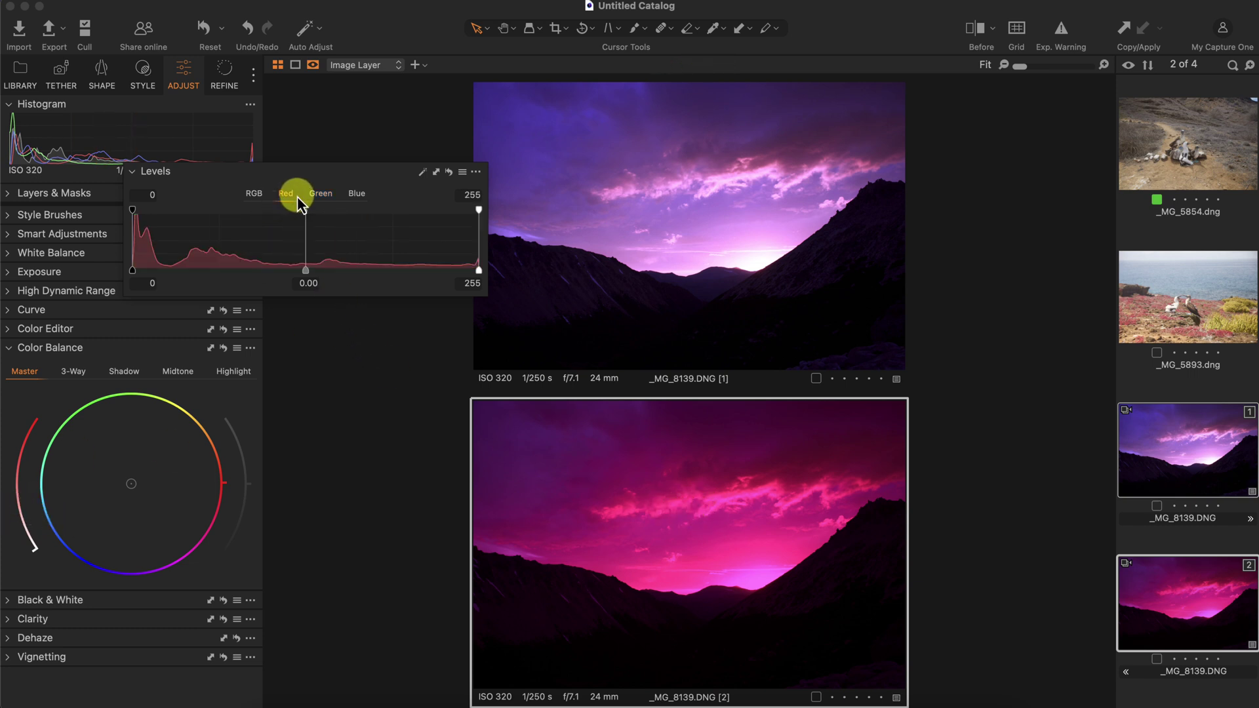
left_click(467, 193)
type("1")
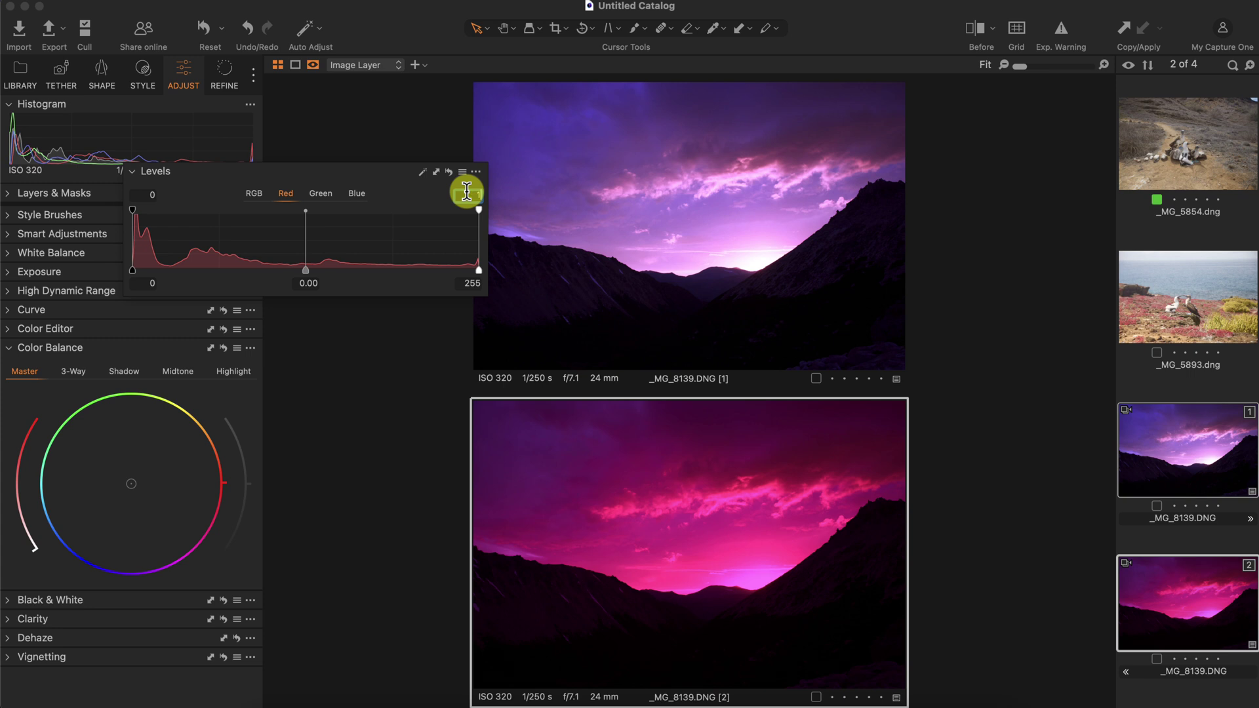
type("40")
key("Return")
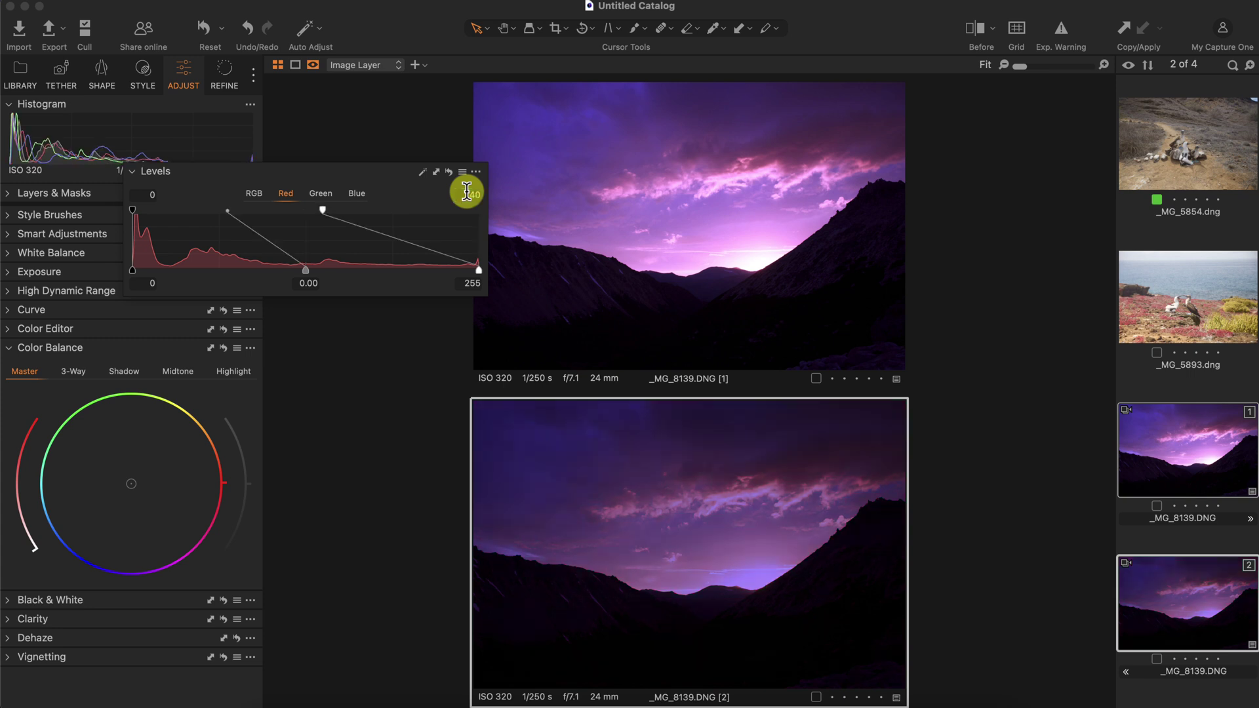
Step: Reposition the floating Levels tool and compare the Red channel levels of the two _MG_8139.DNG variants
left_click_drag(381, 176, 269, 150)
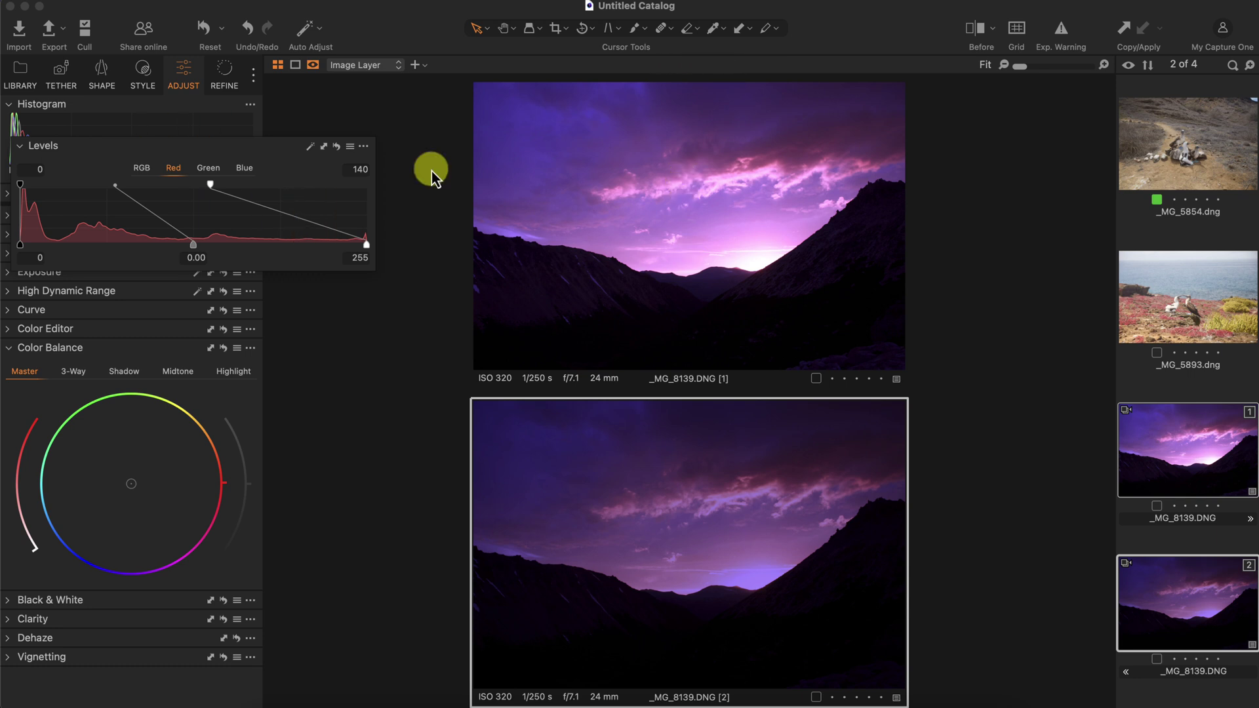
left_click_drag(267, 143, 343, 168)
left_click(712, 167)
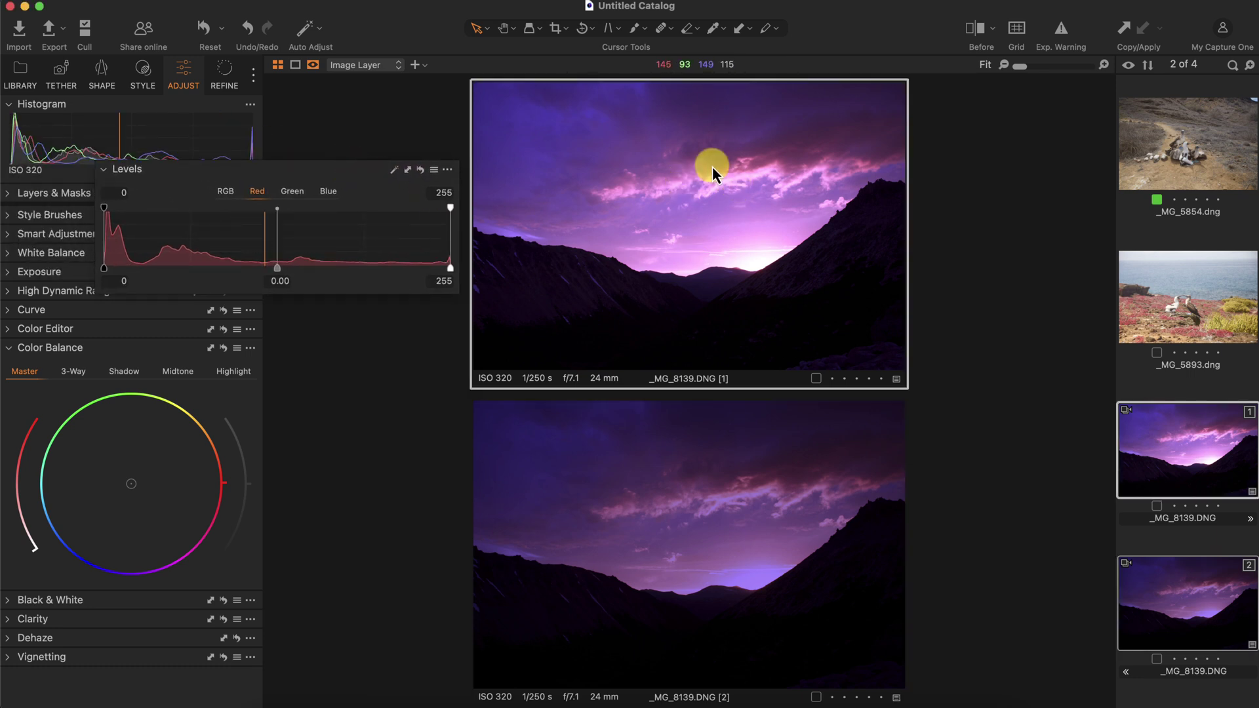
left_click(699, 536)
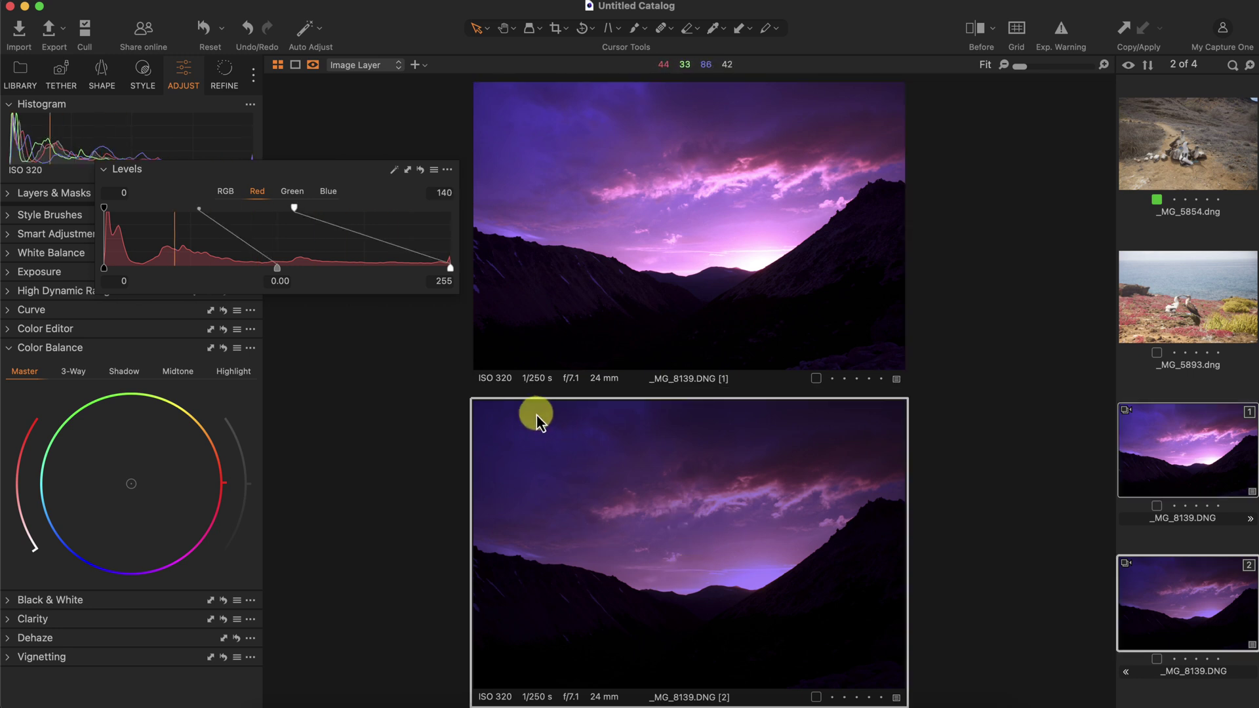
Step: Review the Red, Green and Blue channel levels of variant 2 one after another
left_click(295, 195)
left_click(264, 192)
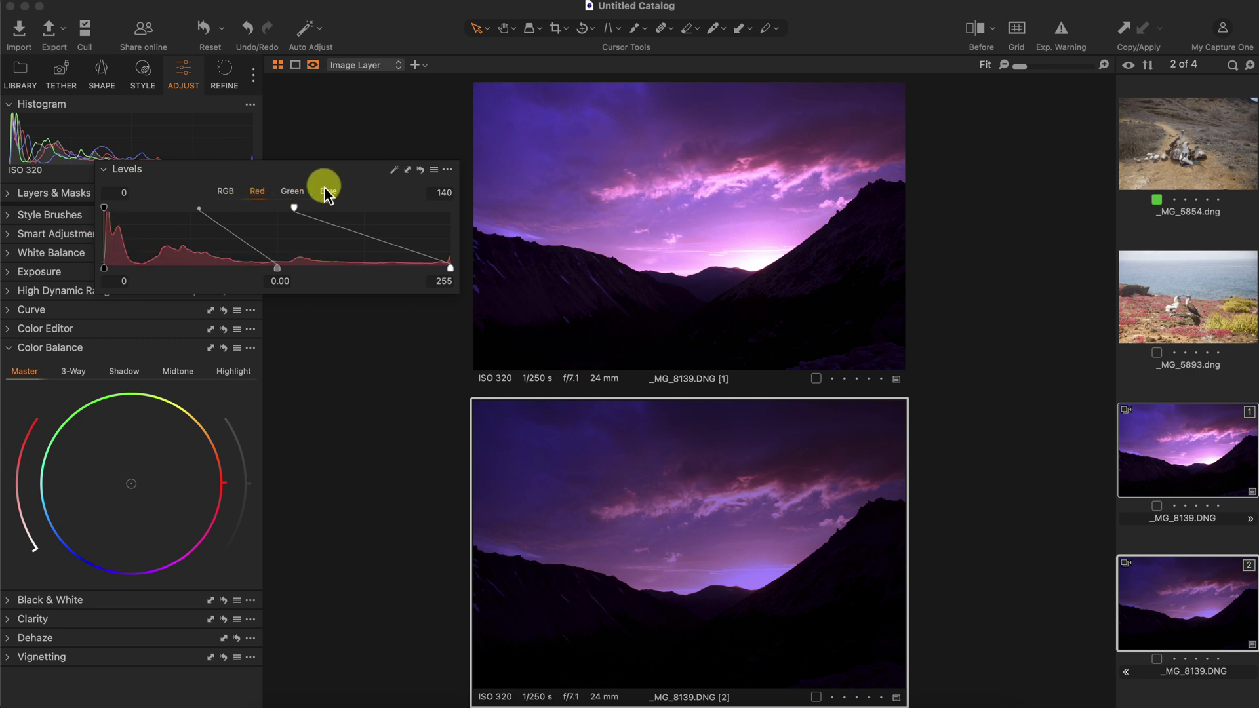
left_click(292, 191)
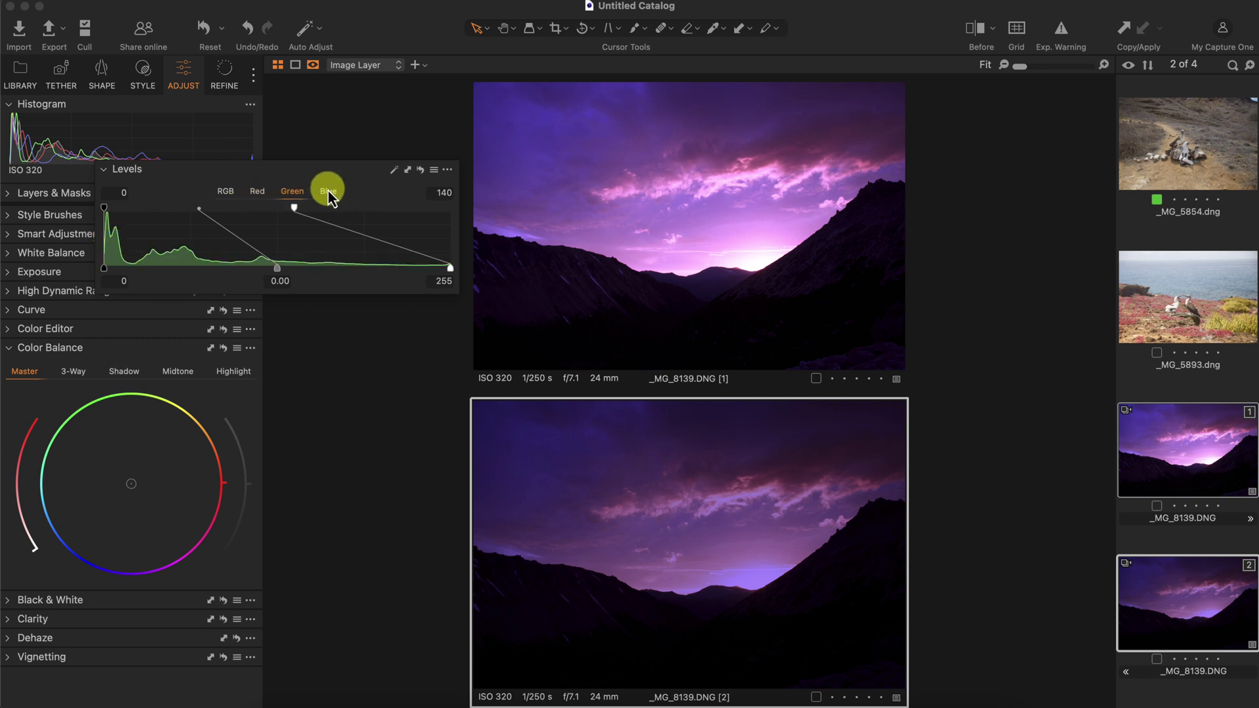
left_click(328, 190)
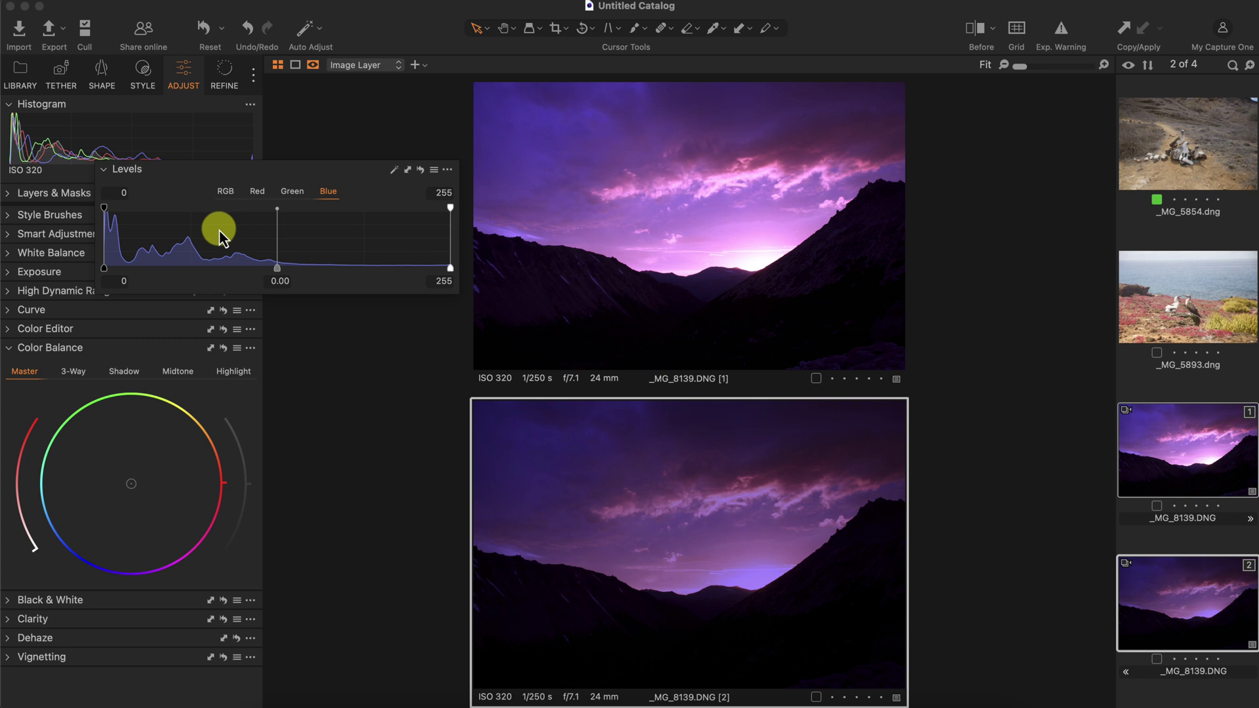